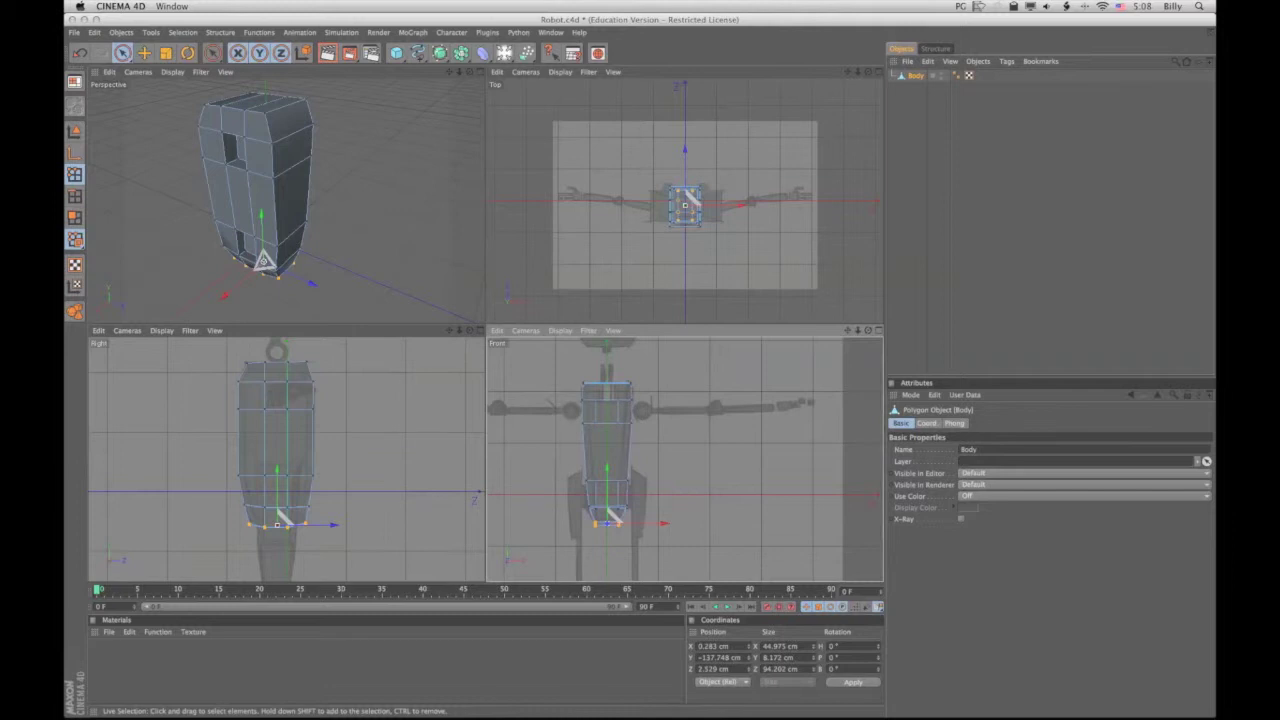
{"action": "middle_click_drag", "start_coordinate": [680, 480], "coordinate": [690, 445], "text": "alt"}
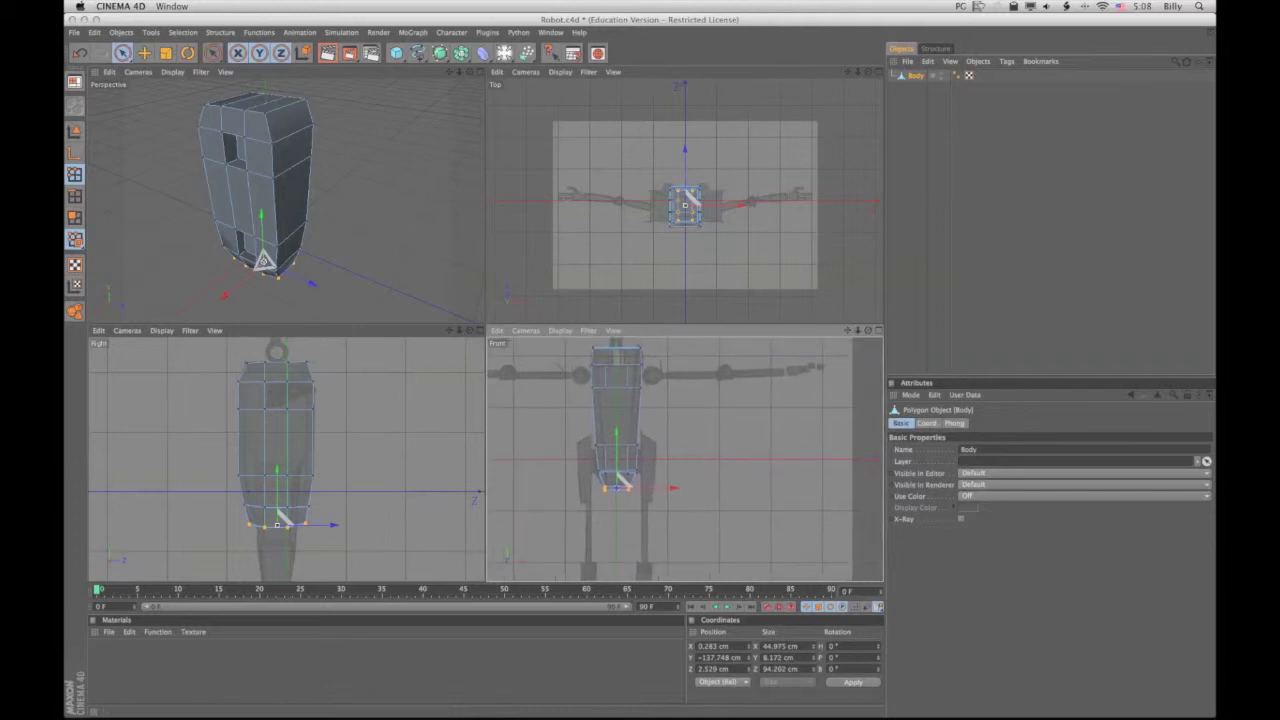
{"action": "middle_click_drag", "start_coordinate": [690, 445], "coordinate": [674, 377], "text": "alt"}
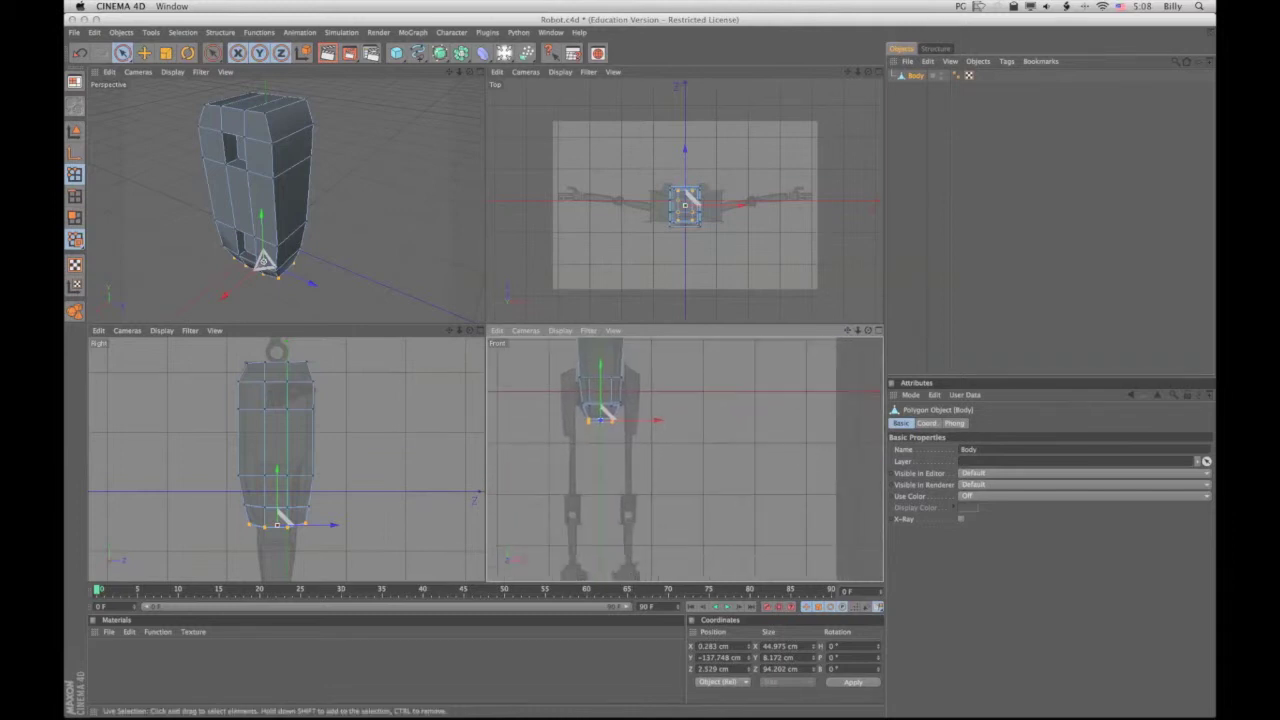
{"action": "left_click_drag", "start_coordinate": [847, 330], "coordinate": [841, 475]}
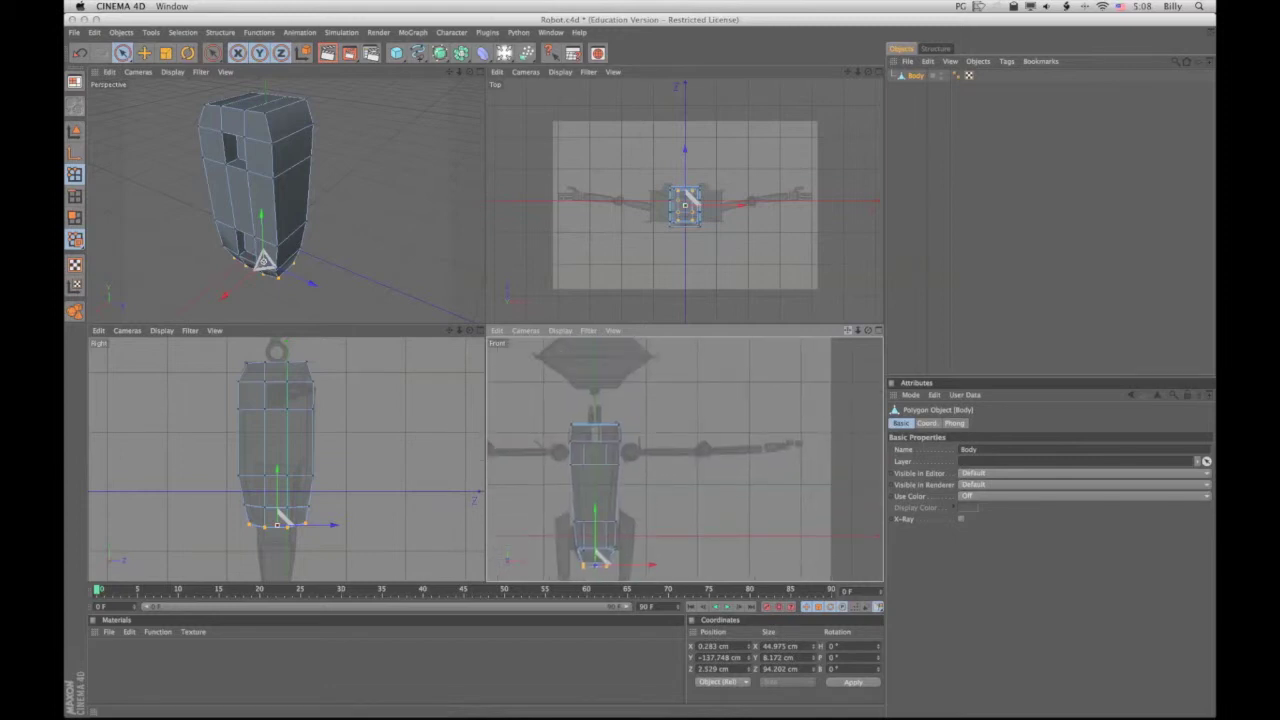
{"action": "left_click_drag", "start_coordinate": [847, 330], "coordinate": [852, 322]}
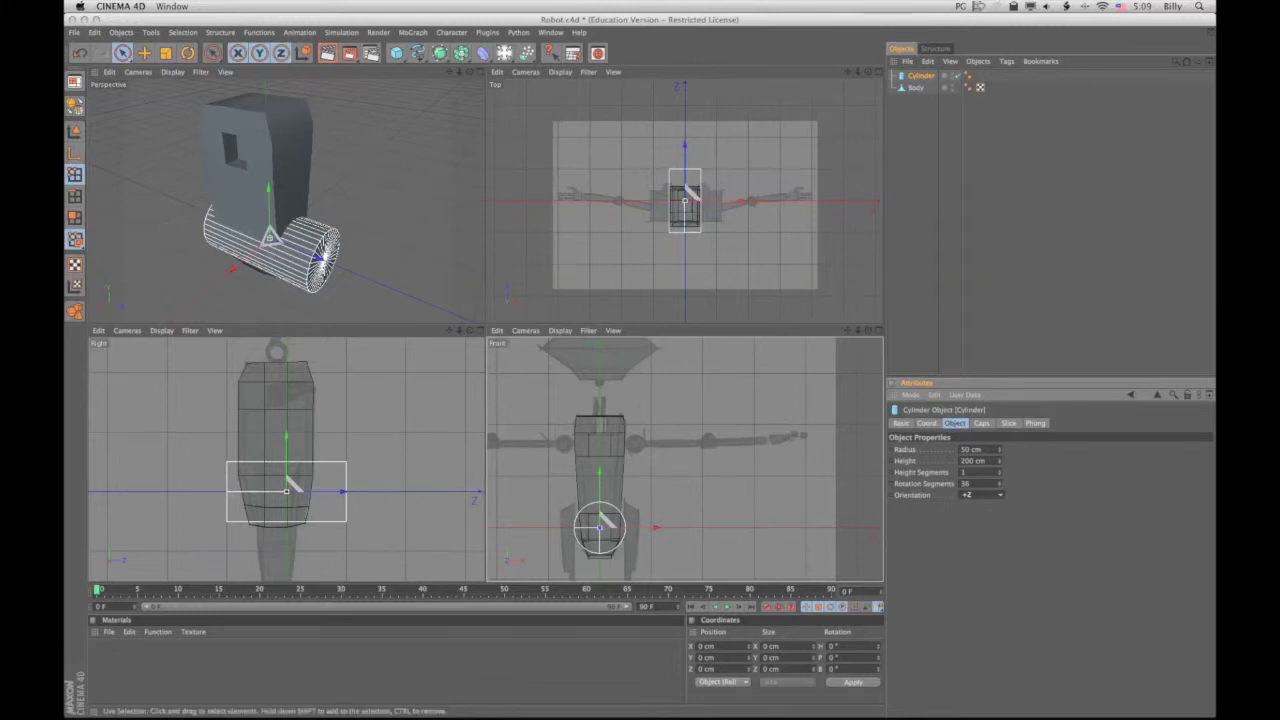
Set the new cylinder's radius to 10 cm and its height to 10 cm
{"action": "left_click_drag", "start_coordinate": [984, 450], "coordinate": [959, 450]}
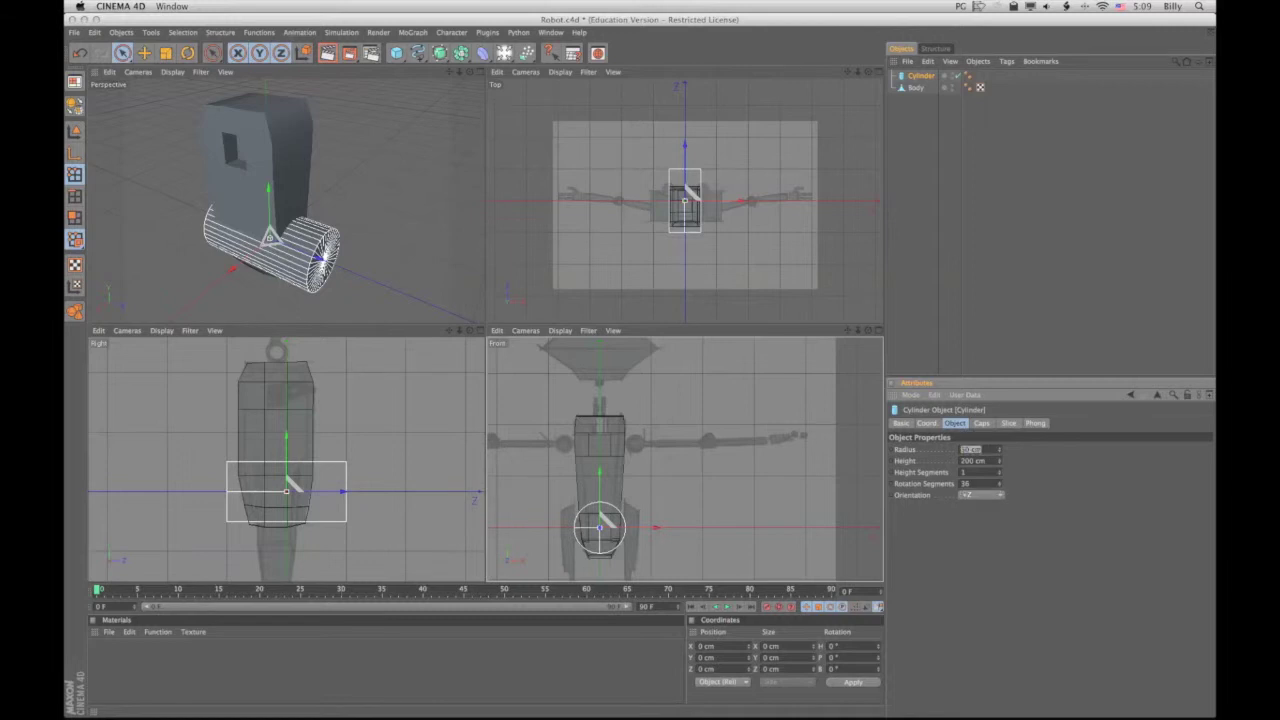
{"action": "type", "text": "10"}
{"action": "key", "text": "Tab"}
{"action": "type", "text": "10"}
{"action": "key", "text": "Return"}
Move the cylinder onto the reference image's shoulder joint beside the body, set its radius to 15 cm, and align its depth with the arm
{"action": "left_click_drag", "start_coordinate": [600, 525], "coordinate": [636, 443]}
{"action": "double_click", "coordinate": [971, 450]}
{"action": "type", "text": "15"}
{"action": "key", "text": "Tab"}
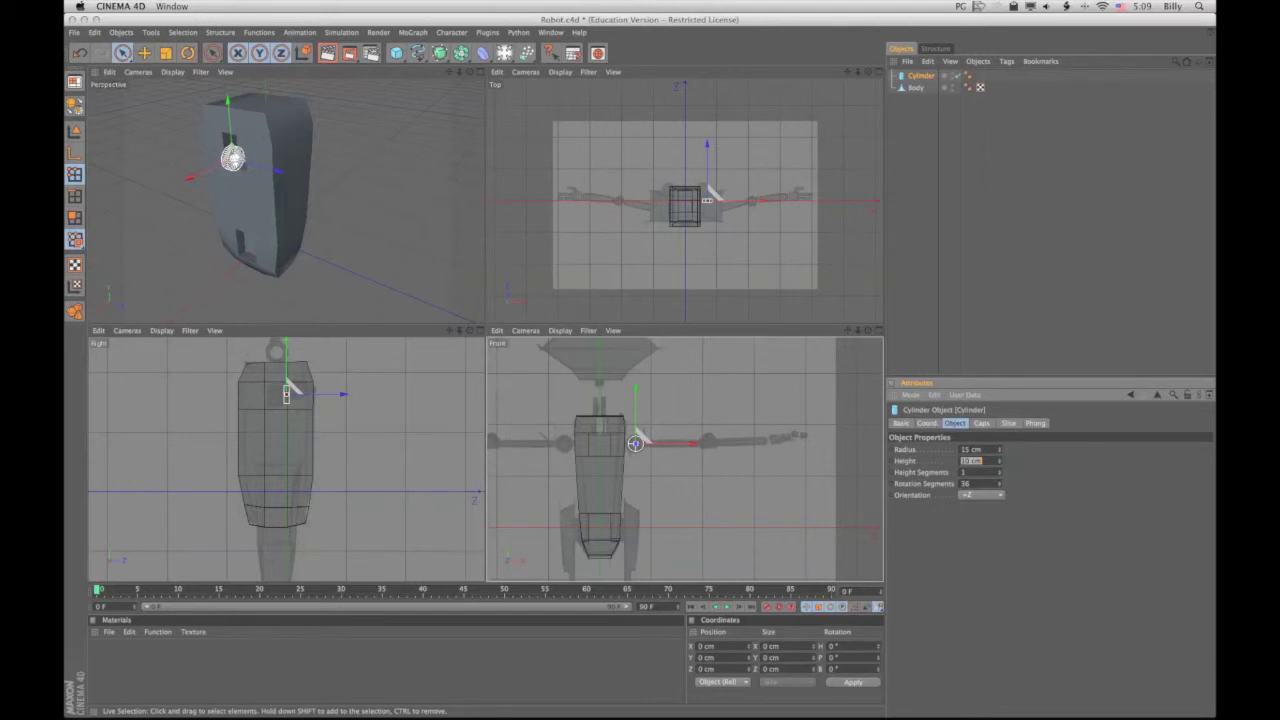
{"action": "mouse_move", "coordinate": [709, 197]}
{"action": "left_mouse_down"}
{"action": "mouse_move", "coordinate": [750, 204]}
{"action": "mouse_move", "coordinate": [709, 206]}
{"action": "left_mouse_up"}
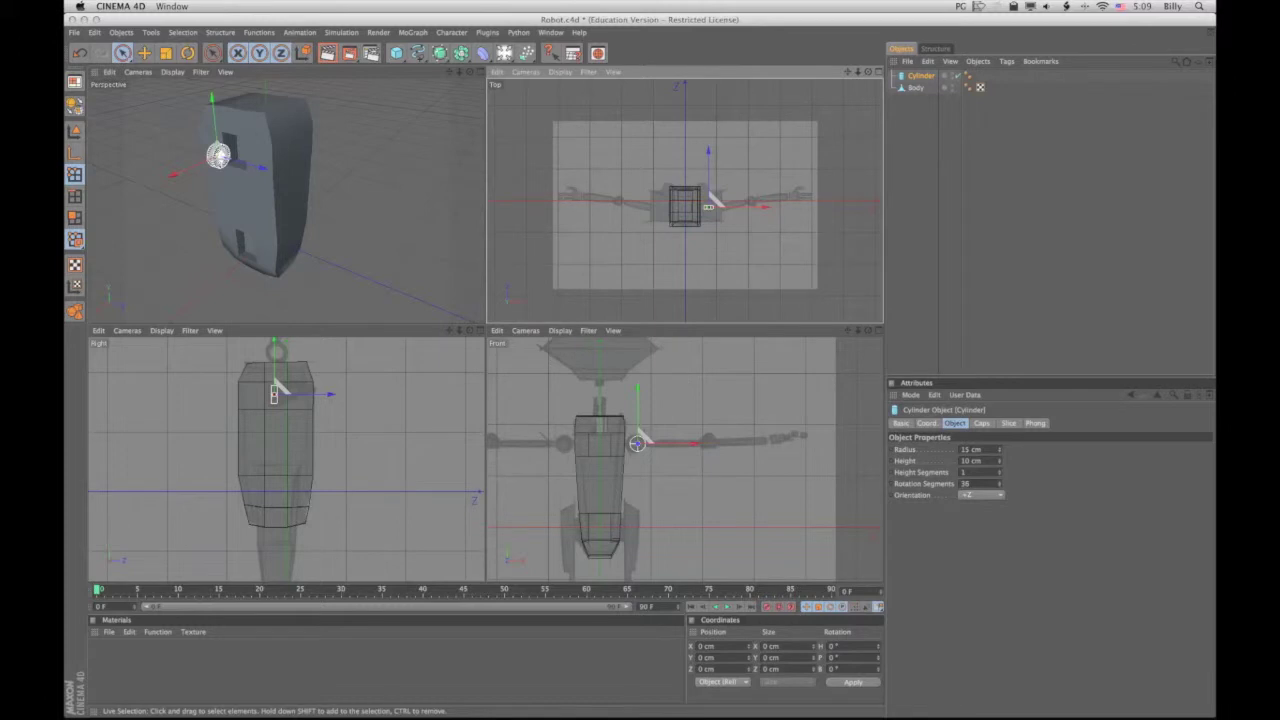
{"action": "left_click_drag", "start_coordinate": [645, 437], "coordinate": [636, 441]}
Rename the cylinder as Shoulder and set its rotation segments to 12
{"action": "double_click", "coordinate": [921, 76]}
{"action": "type", "text": "Shoulder"}
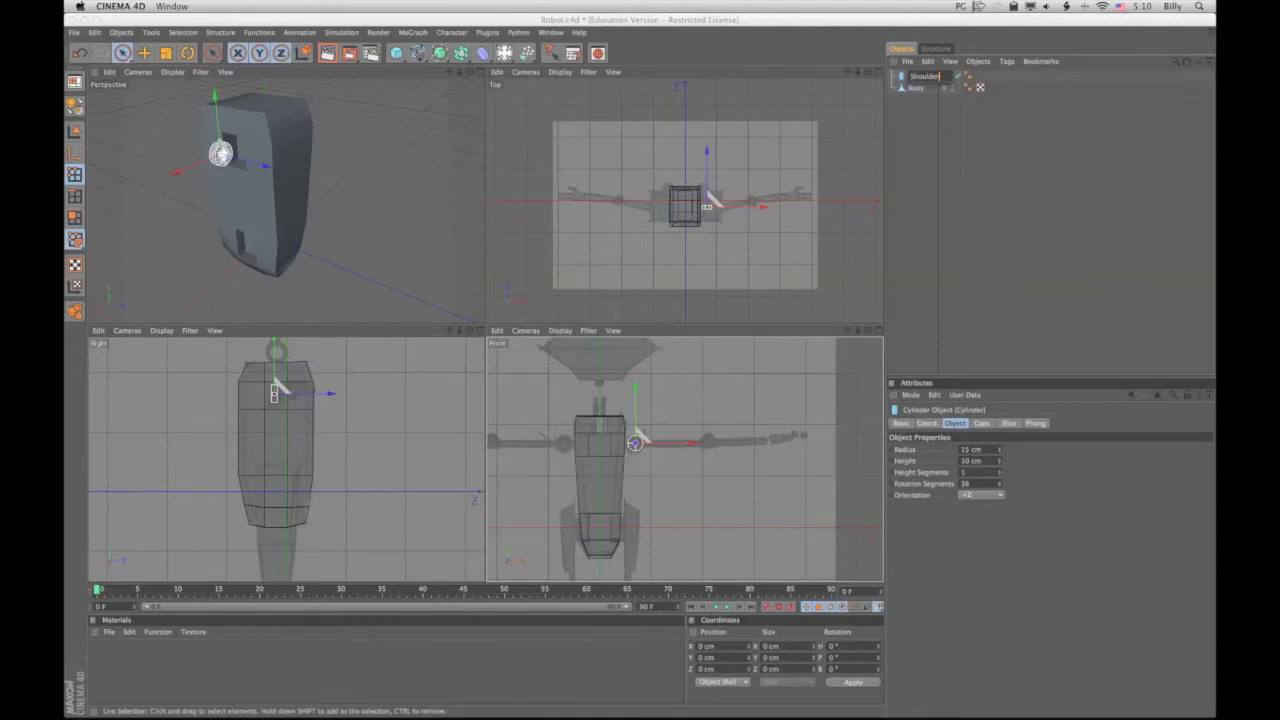
{"action": "key", "text": "Return"}
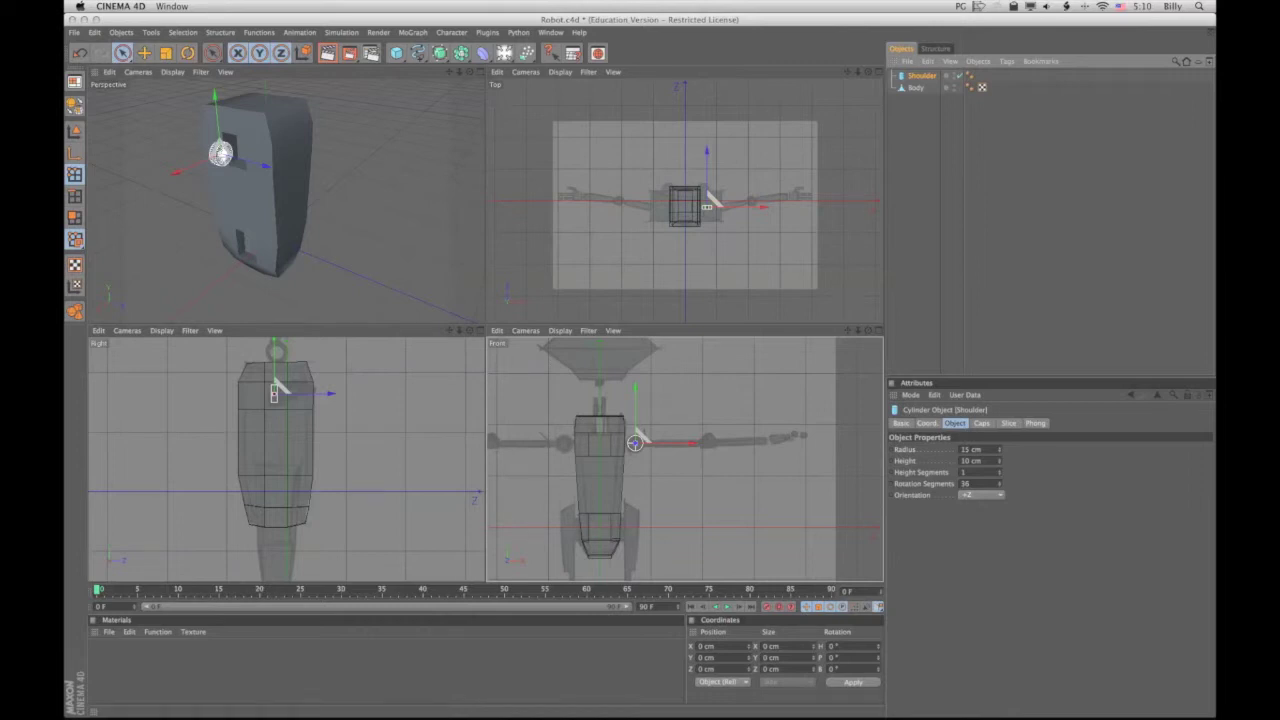
{"action": "left_click_drag", "start_coordinate": [469, 72], "coordinate": [525, 88]}
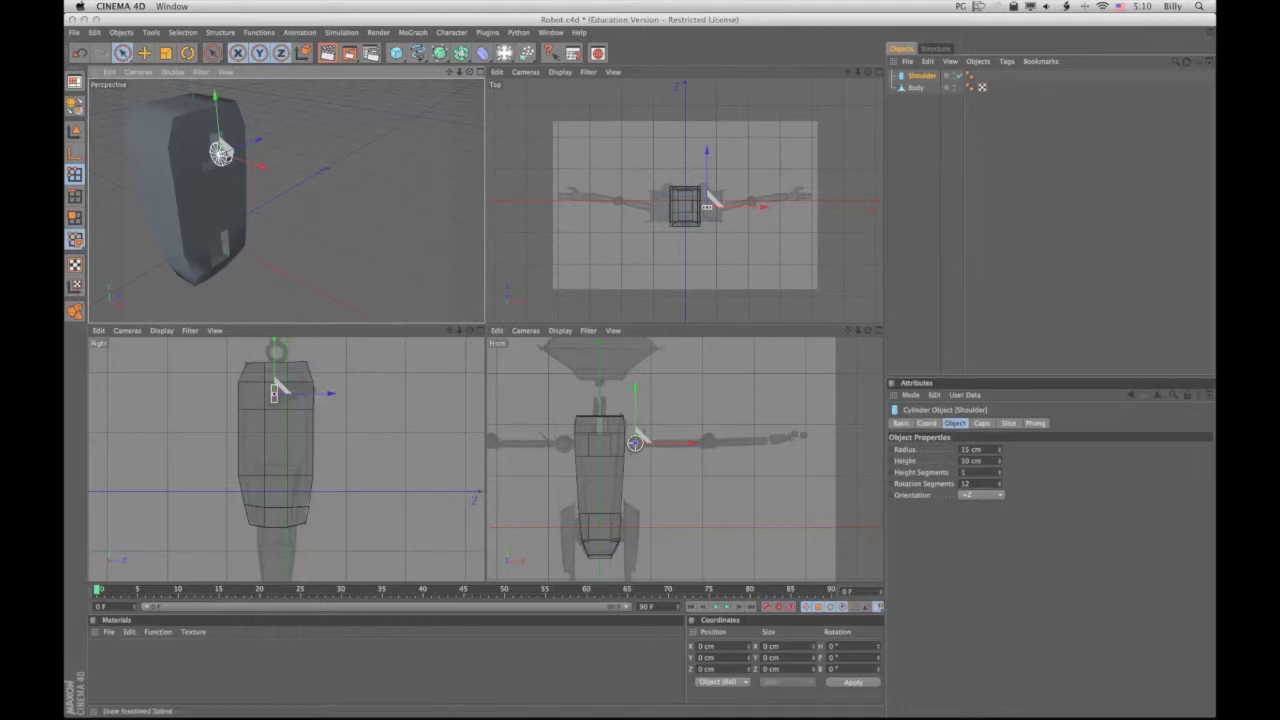
Add a cube and move it over the upper arm in the reference, aligned in depth with the shoulder cylinder
{"action": "left_click", "coordinate": [396, 53]}
{"action": "left_click", "coordinate": [432, 64]}
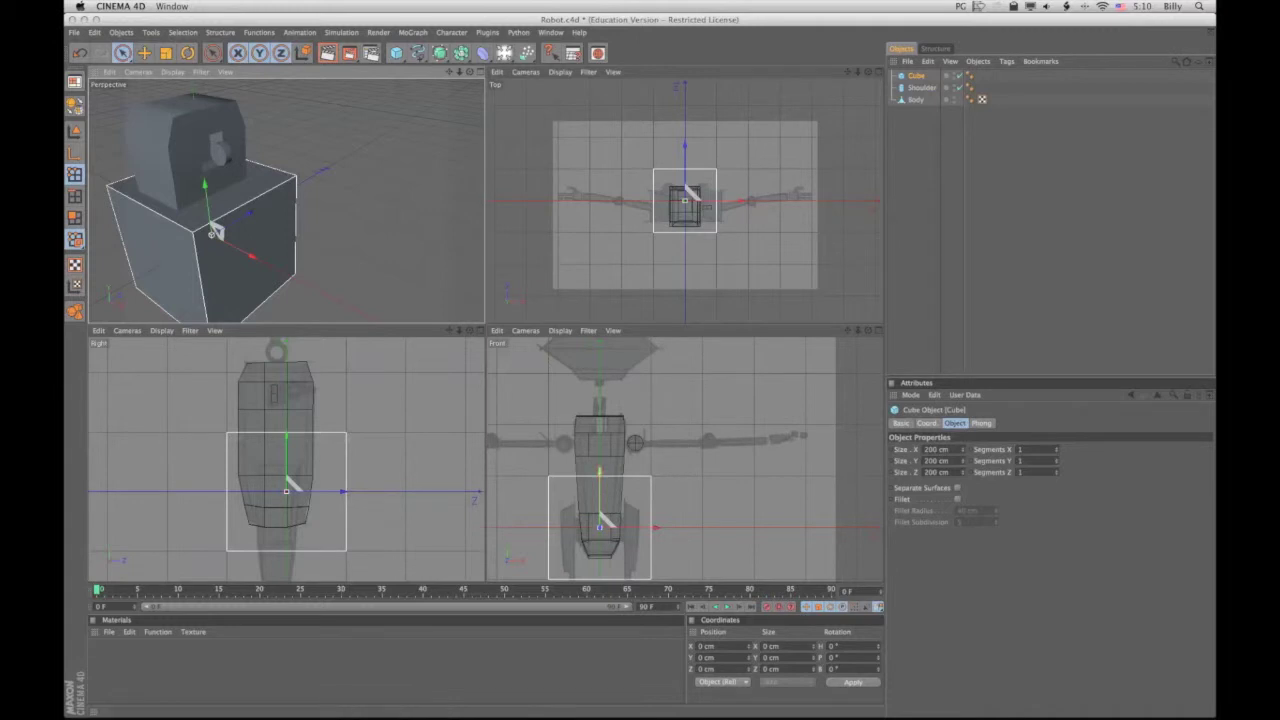
{"action": "left_click_drag", "start_coordinate": [601, 519], "coordinate": [676, 438]}
{"action": "left_click_drag", "start_coordinate": [287, 393], "coordinate": [276, 393]}
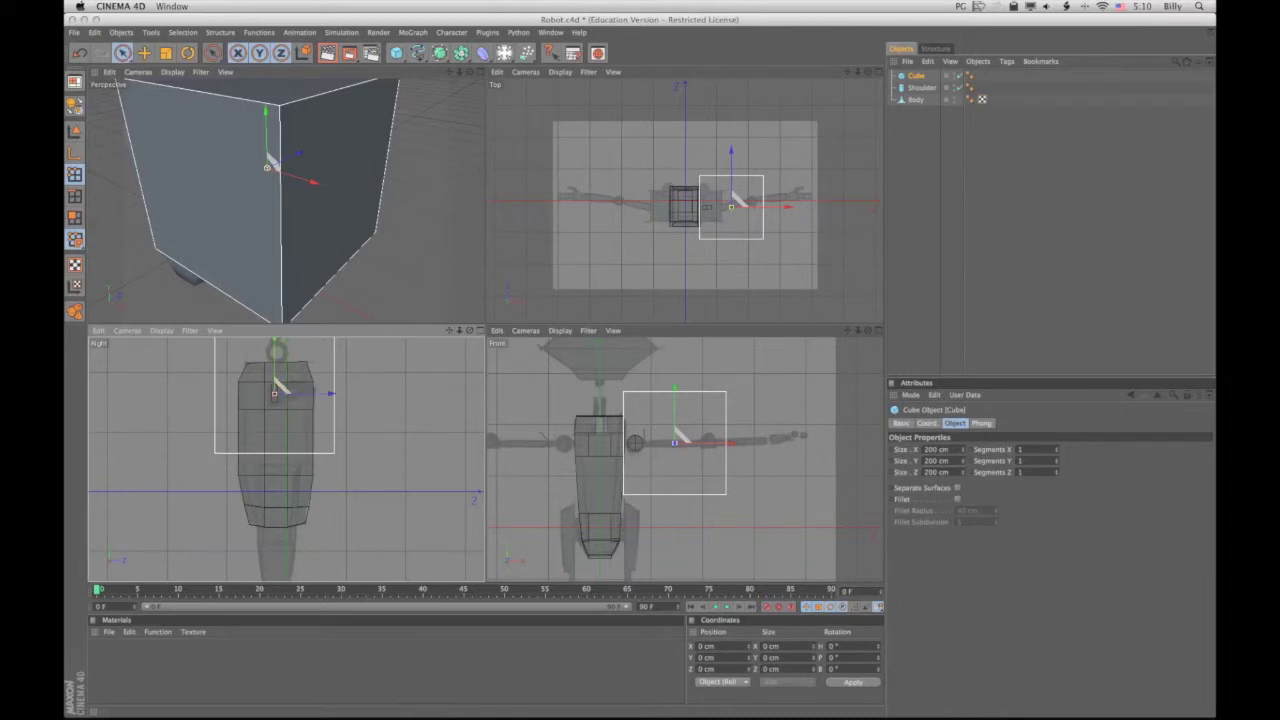
Resize the cube to 110 × 15 × 15 cm and fit it between the reference's shoulder and elbow joints
{"action": "left_click_drag", "start_coordinate": [963, 461], "coordinate": [963, 546]}
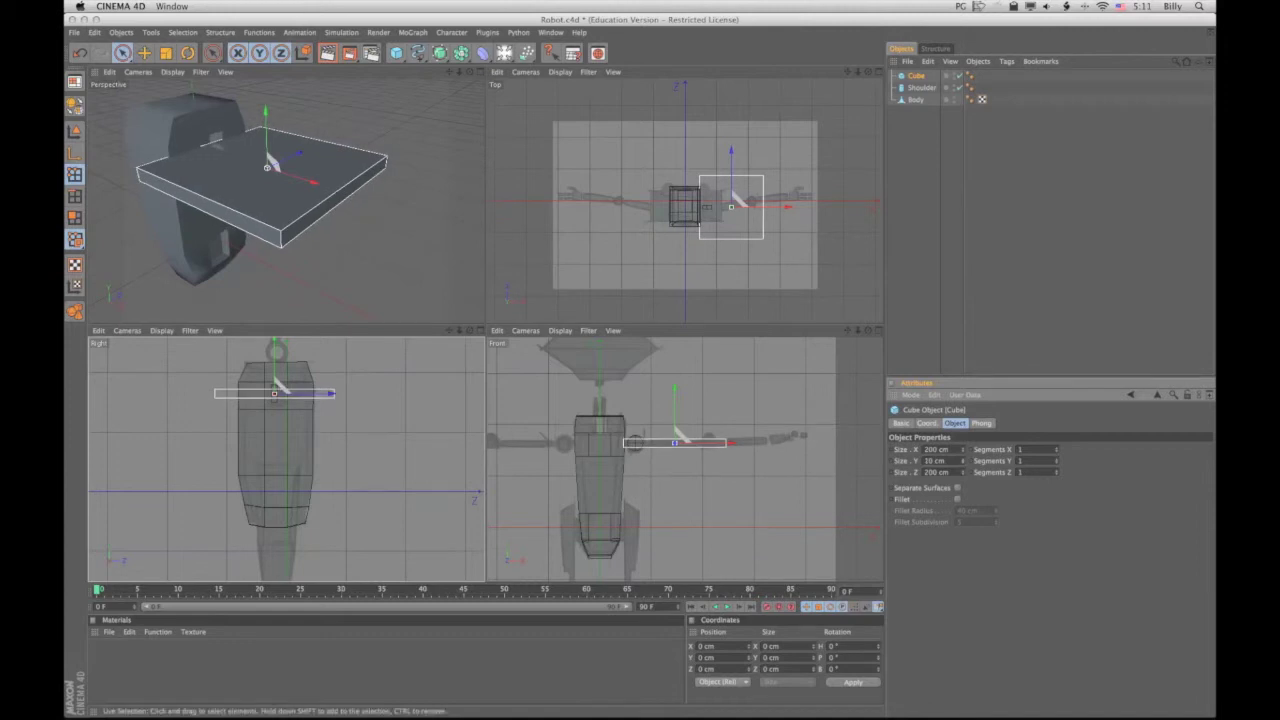
{"action": "left_click_drag", "start_coordinate": [963, 450], "coordinate": [963, 474]}
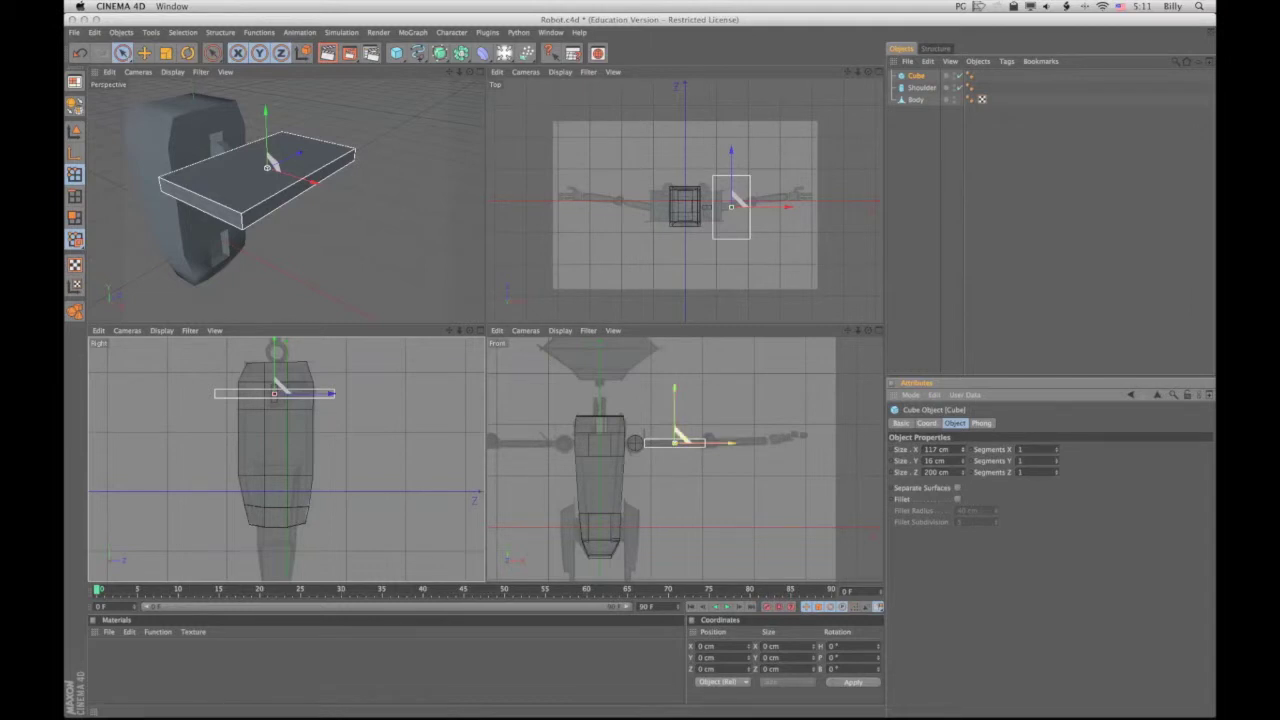
{"action": "left_click", "coordinate": [730, 443]}
{"action": "left_click_drag", "start_coordinate": [732, 443], "coordinate": [730, 443]}
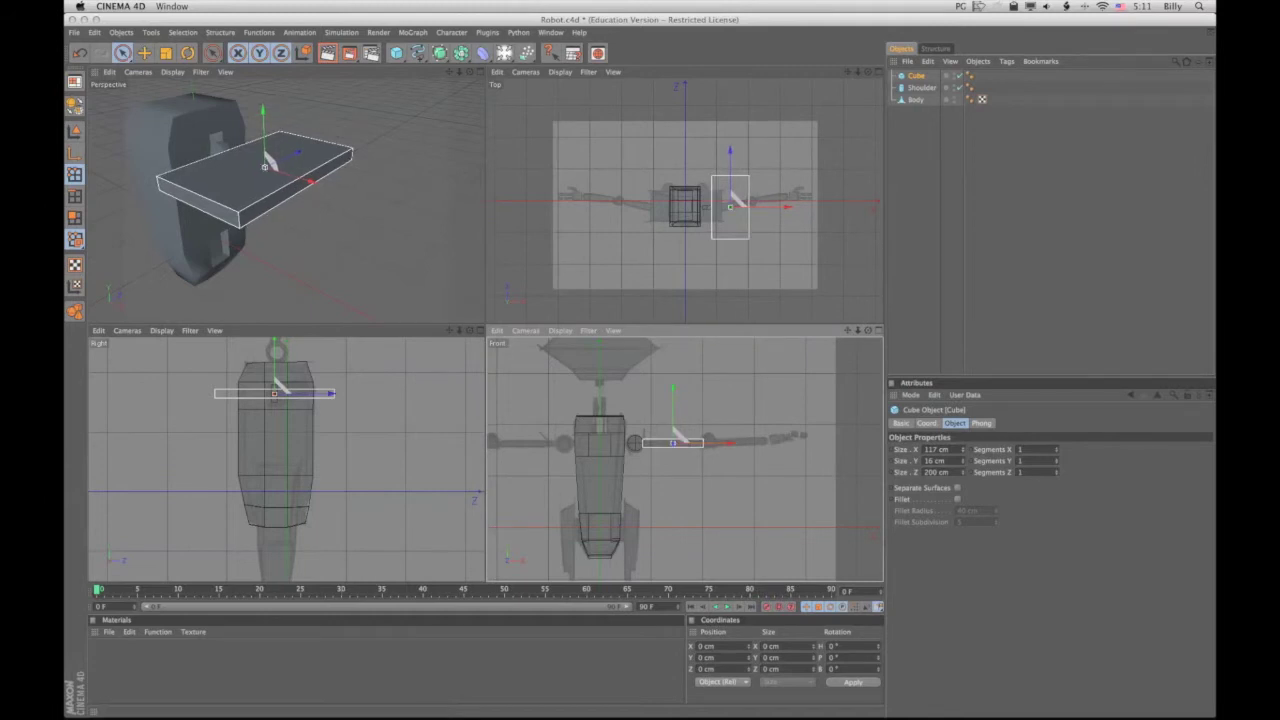
{"action": "left_click", "coordinate": [963, 462]}
{"action": "left_click_drag", "start_coordinate": [963, 450], "coordinate": [963, 458]}
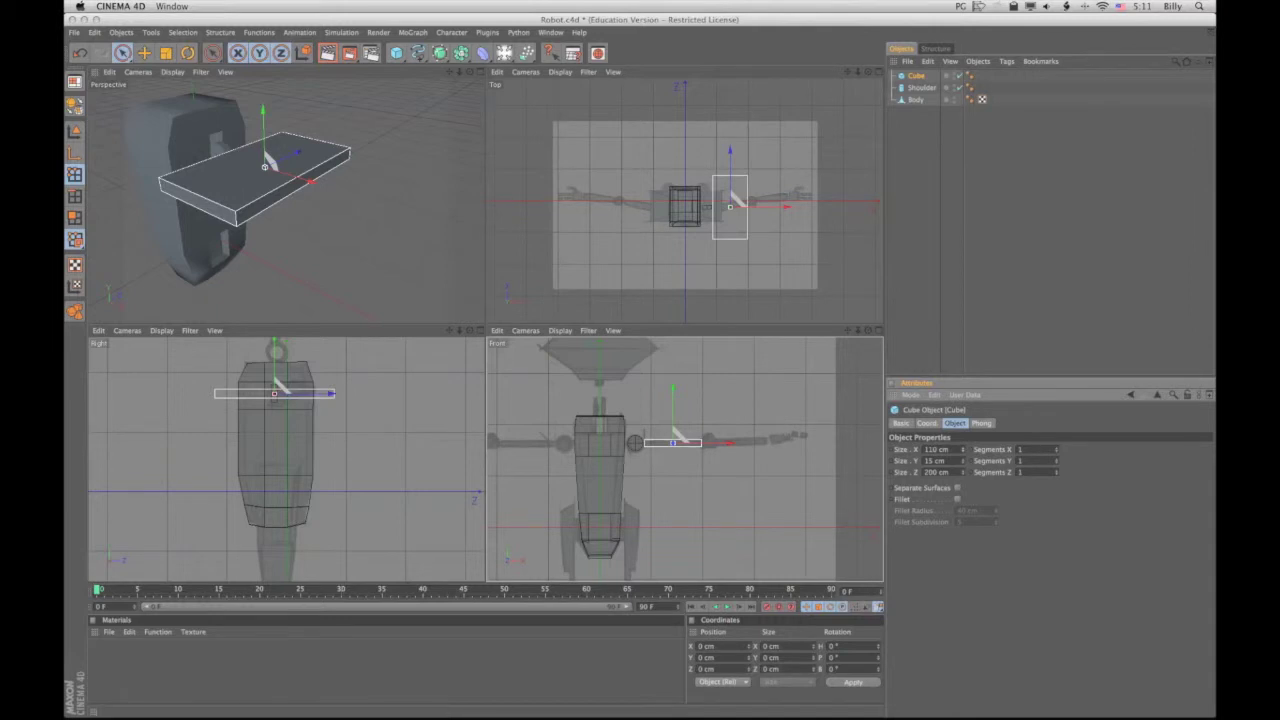
{"action": "left_click_drag", "start_coordinate": [963, 472], "coordinate": [963, 658]}
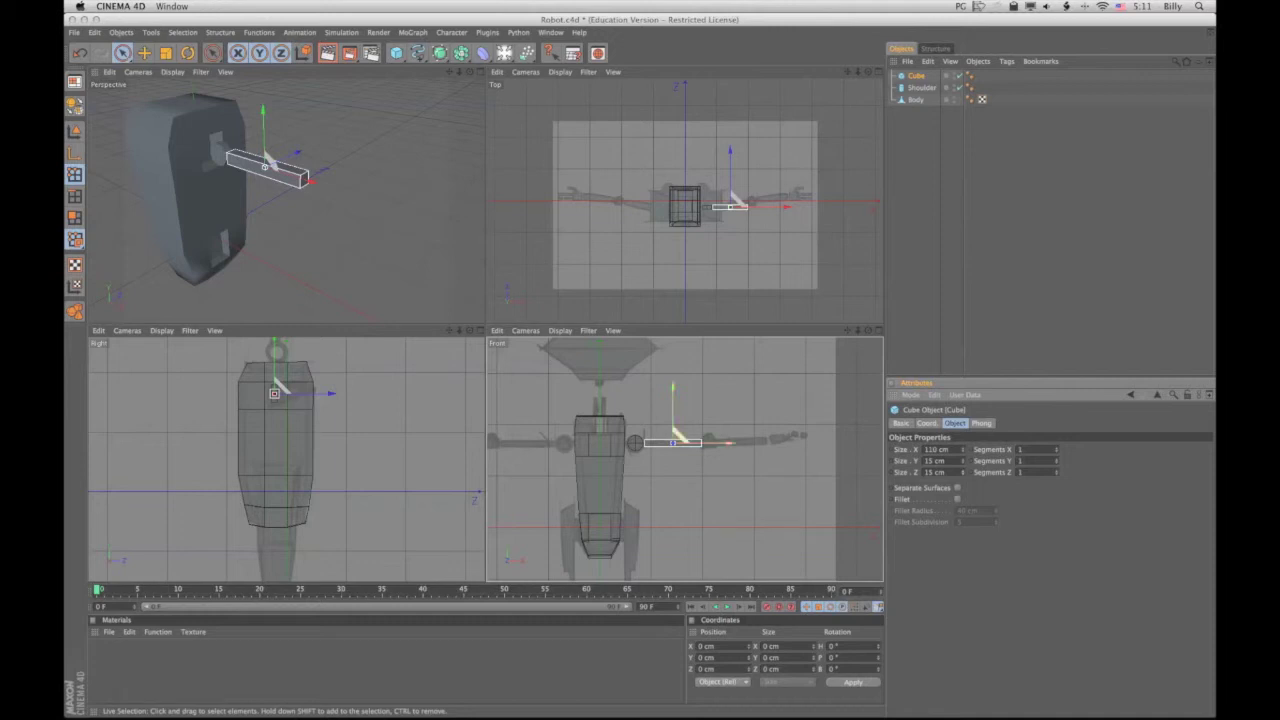
Rename the arm cube as UpperArm
{"action": "double_click", "coordinate": [917, 76]}
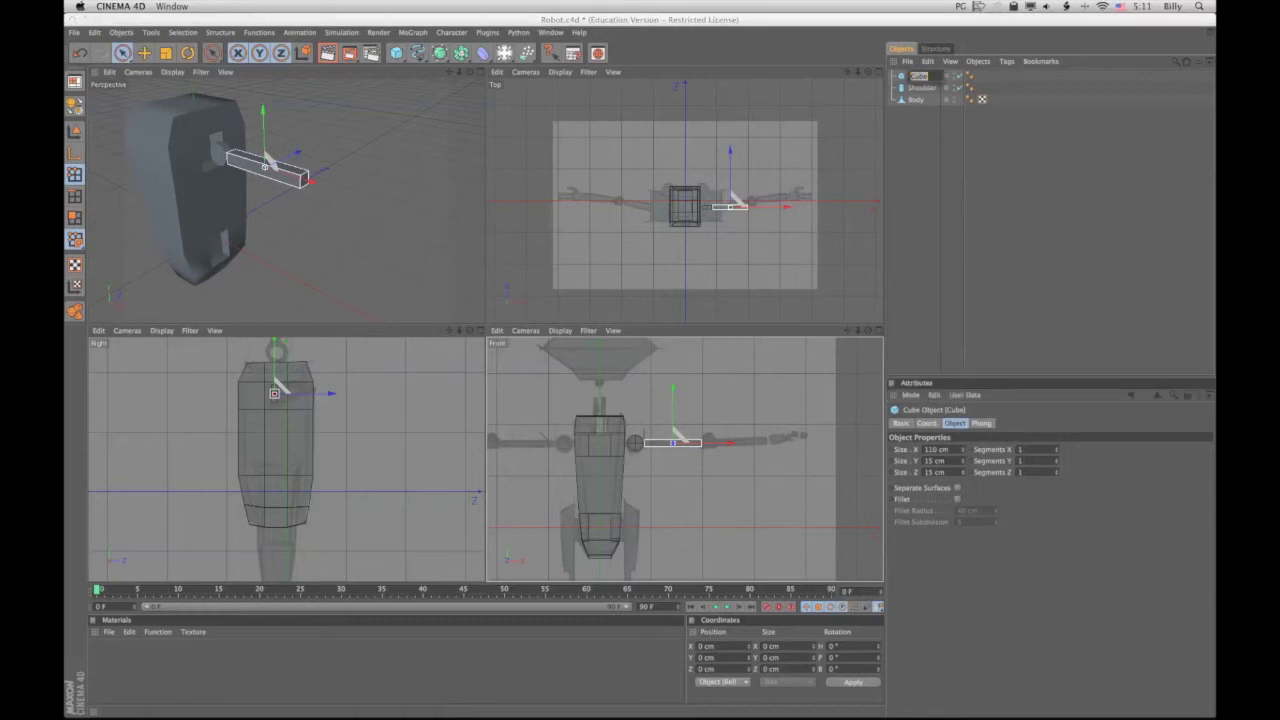
{"action": "type", "text": "UpperArm"}
{"action": "key", "text": "Return"}
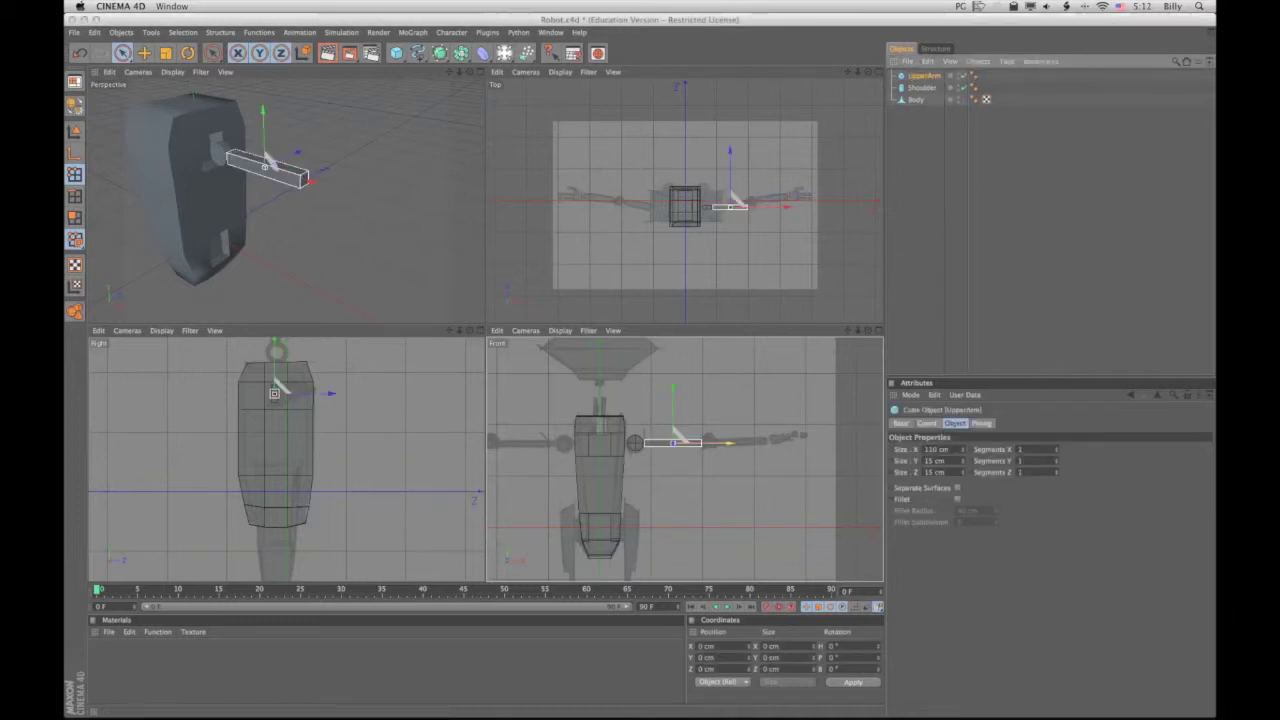
Duplicate the Shoulder cylinder and move the copy along X onto the reference's elbow joint
{"action": "left_click", "coordinate": [921, 87]}
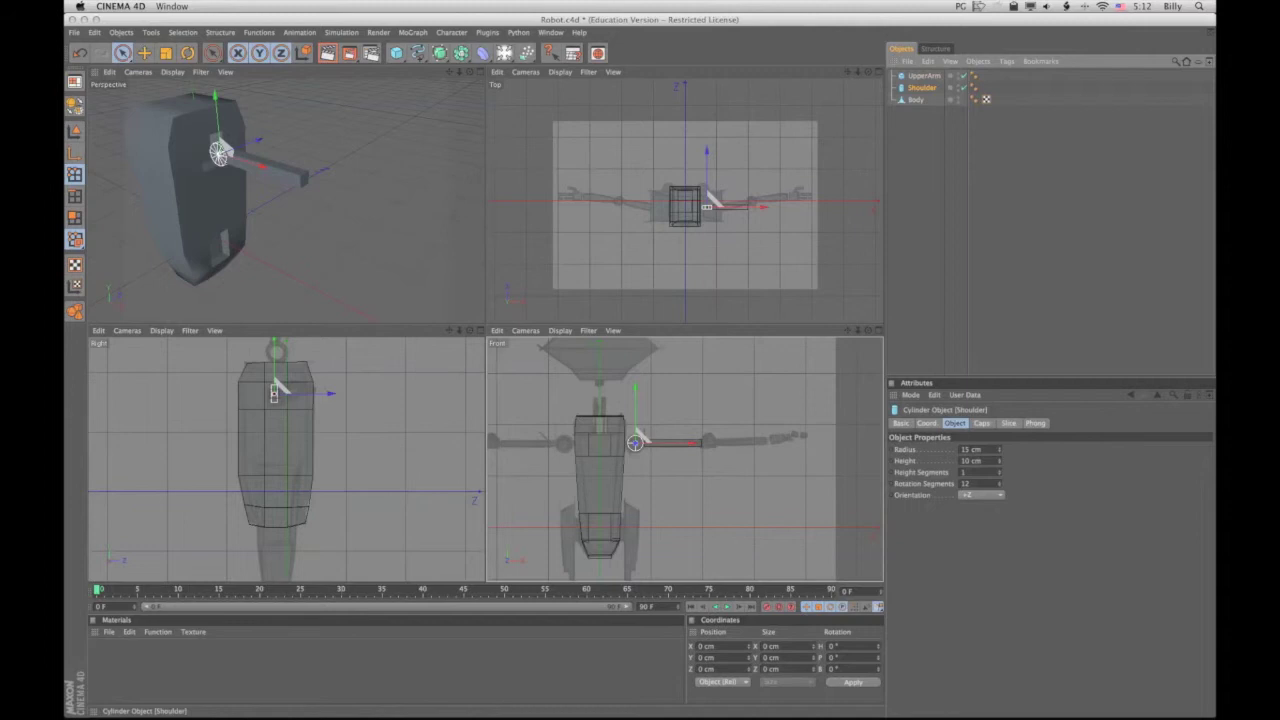
{"action": "key", "text": "super+c"}
{"action": "key", "text": "super+v"}
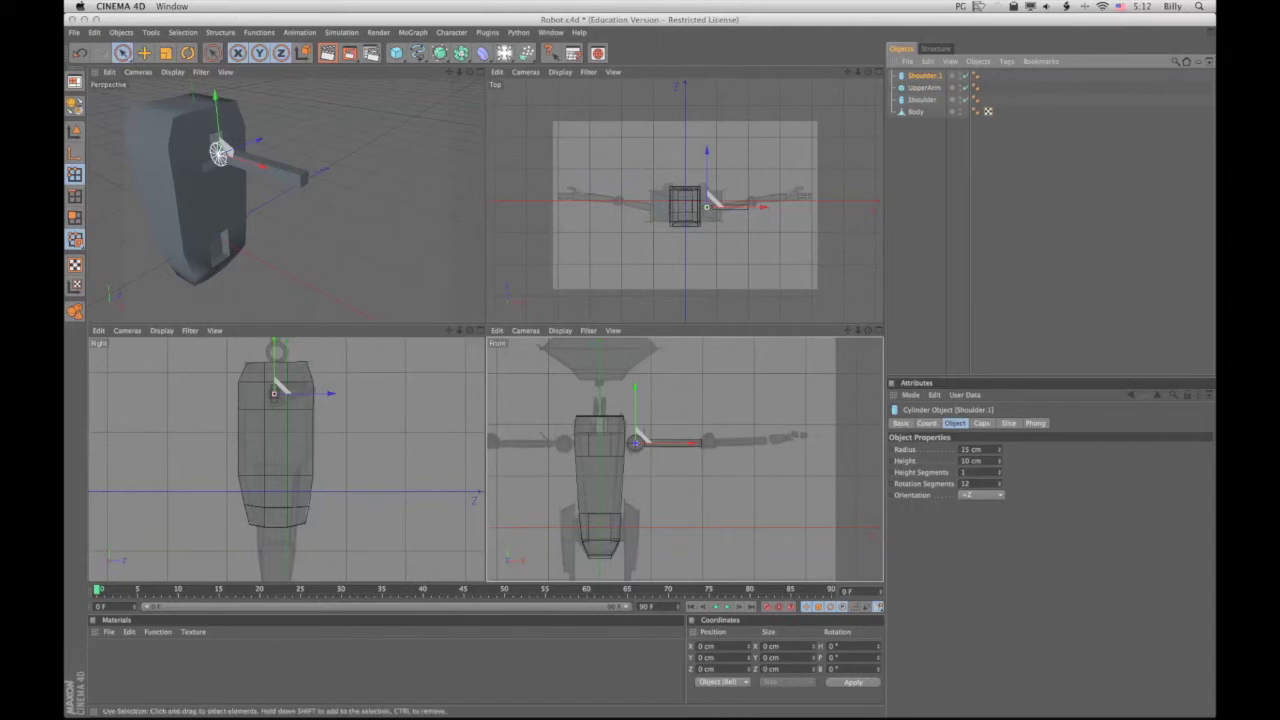
{"action": "left_click_drag", "start_coordinate": [640, 441], "coordinate": [670, 441]}
{"action": "left_click_drag", "start_coordinate": [693, 439], "coordinate": [713, 438]}
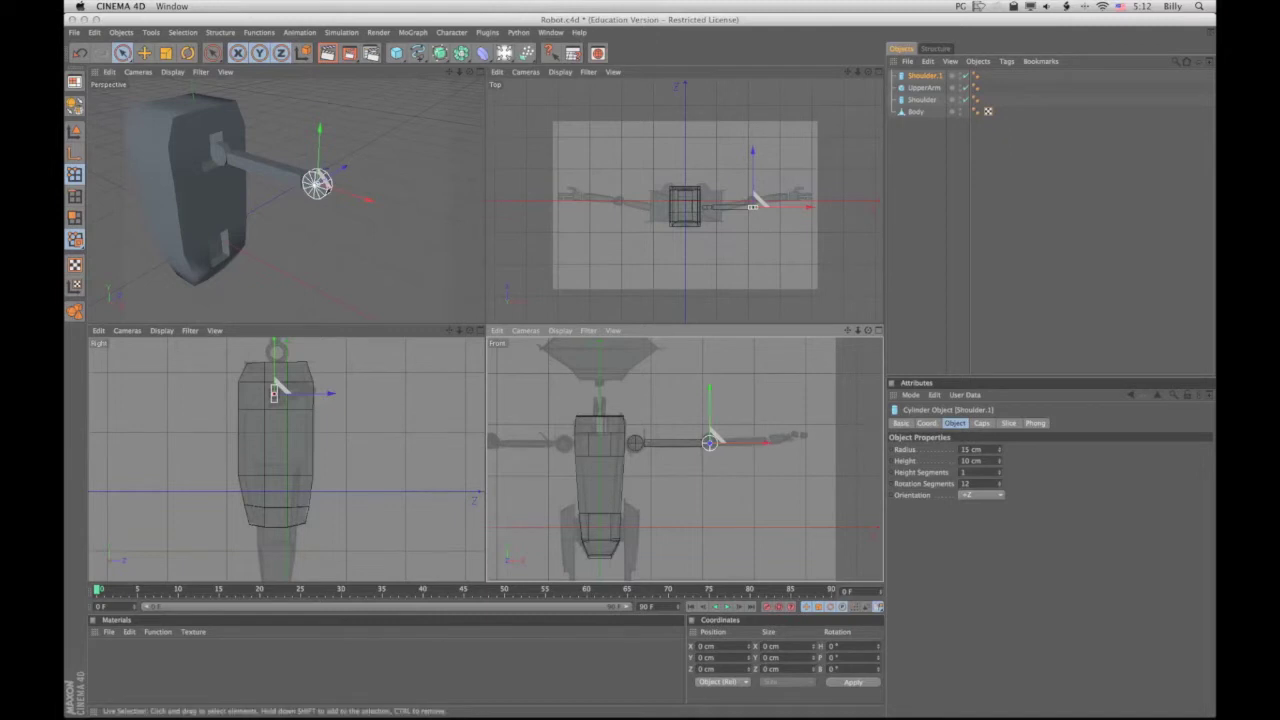
Set the copied cylinder's orientation to +Y and its height to 15 cm
{"action": "left_click", "coordinate": [981, 495]}
{"action": "left_click", "coordinate": [976, 530]}
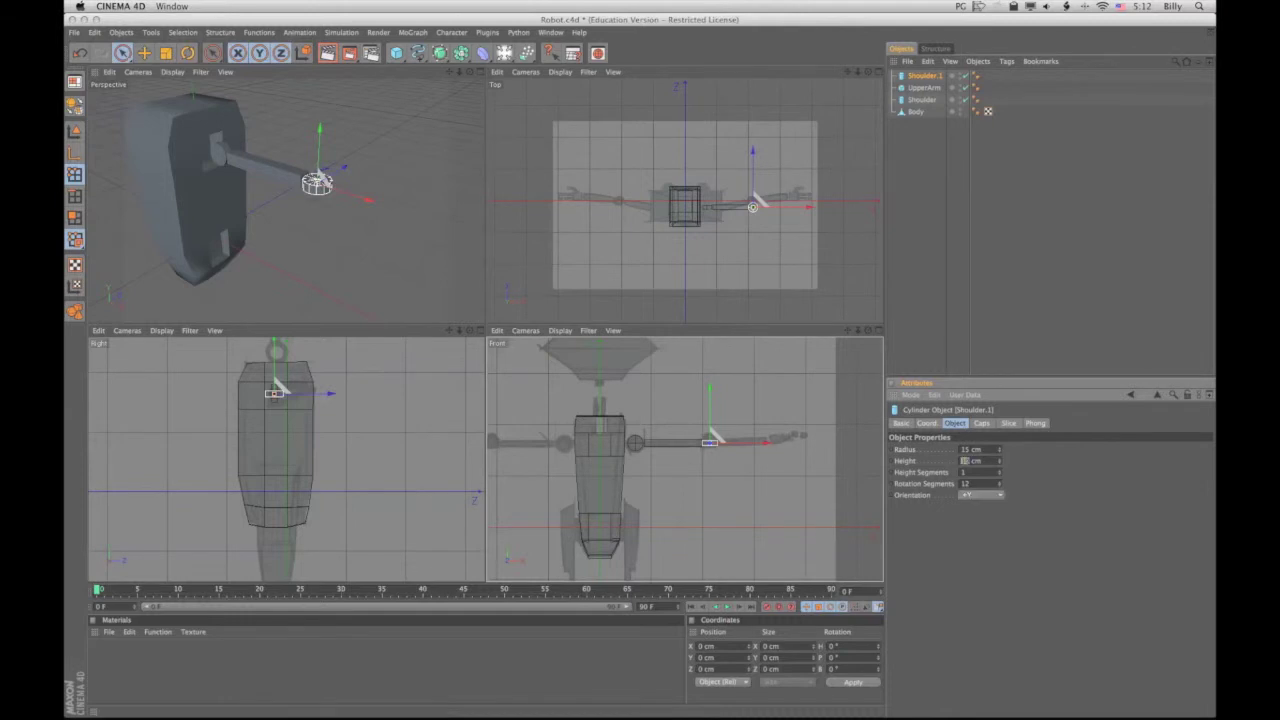
{"action": "type", "text": "2"}
{"action": "type", "text": "5"}
{"action": "key", "text": "Return"}
Rename the copied cylinder as Elbow
{"action": "double_click", "coordinate": [925, 76]}
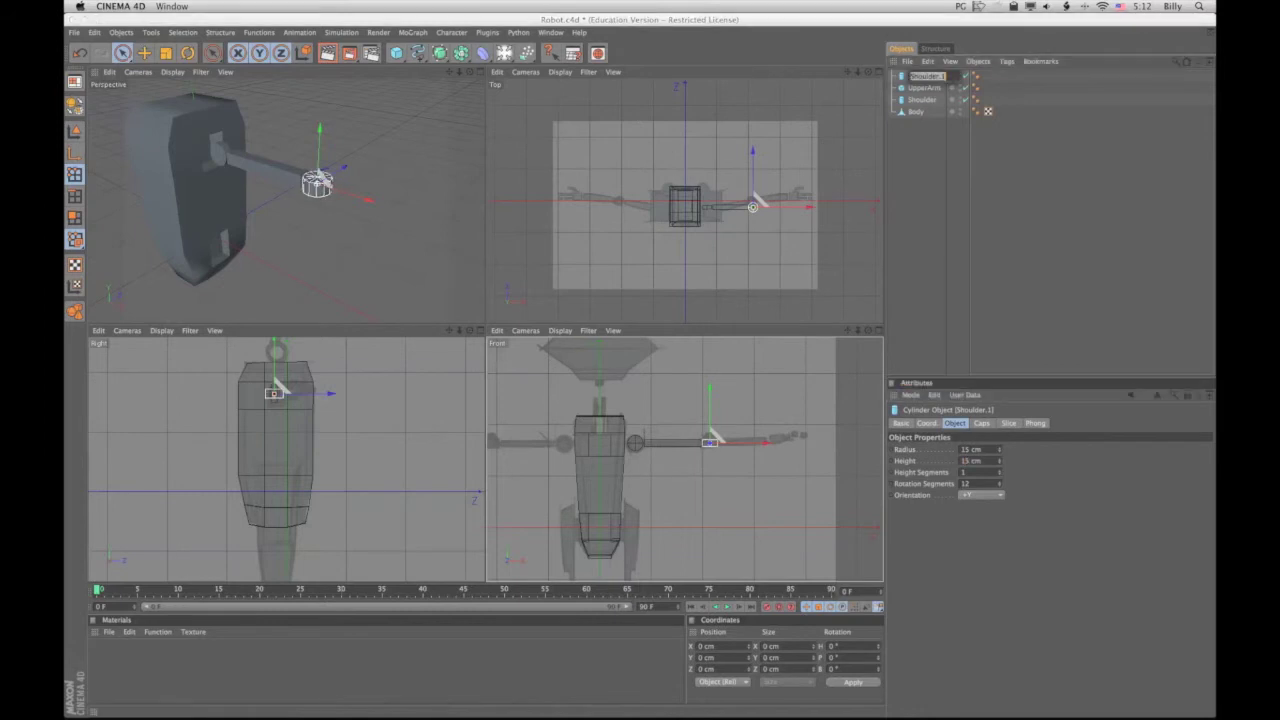
{"action": "type", "text": "Elbow"}
{"action": "key", "text": "Return"}
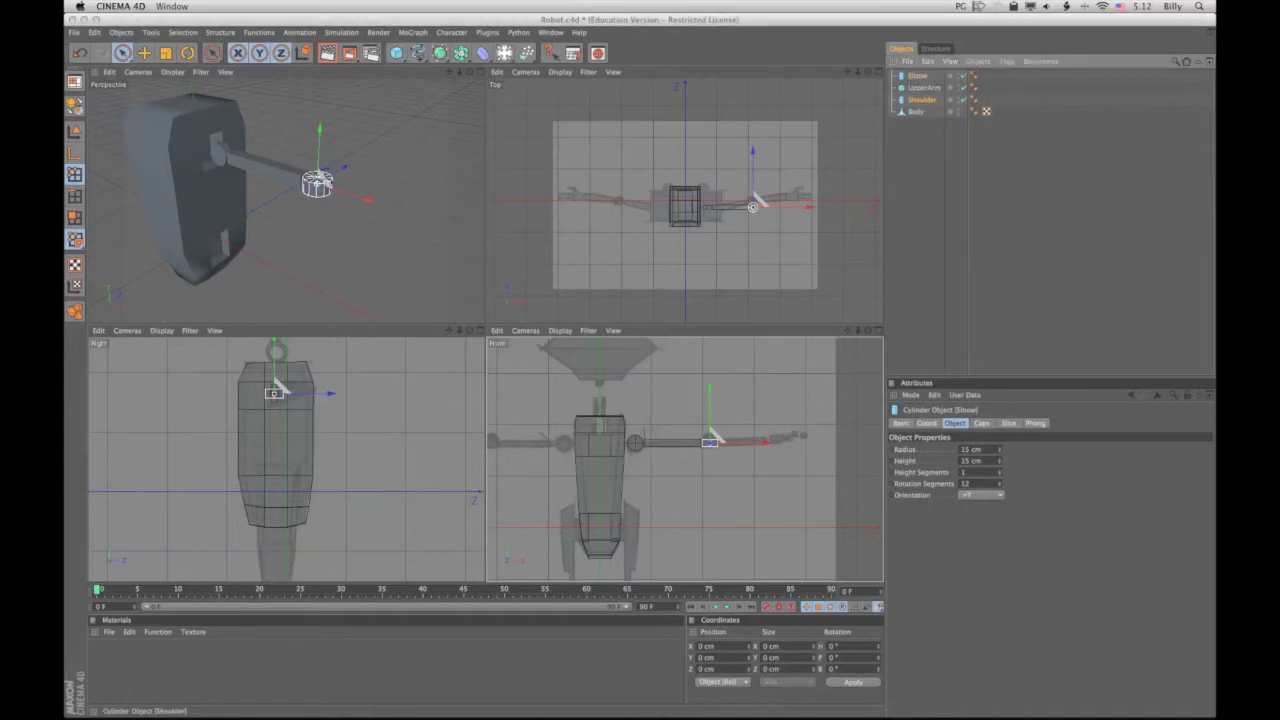
Set the Shoulder cylinder's height to 15 cm
{"action": "left_click", "coordinate": [922, 100]}
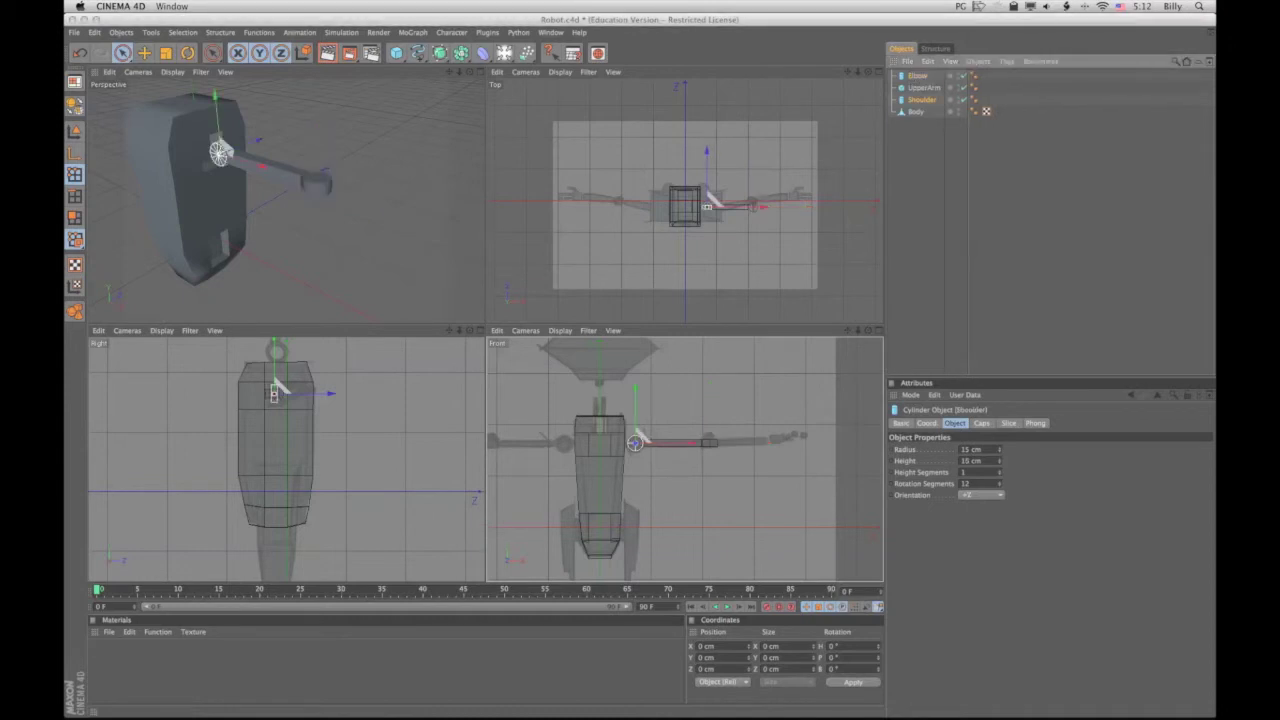
{"action": "left_click_drag", "start_coordinate": [961, 461], "coordinate": [966, 461]}
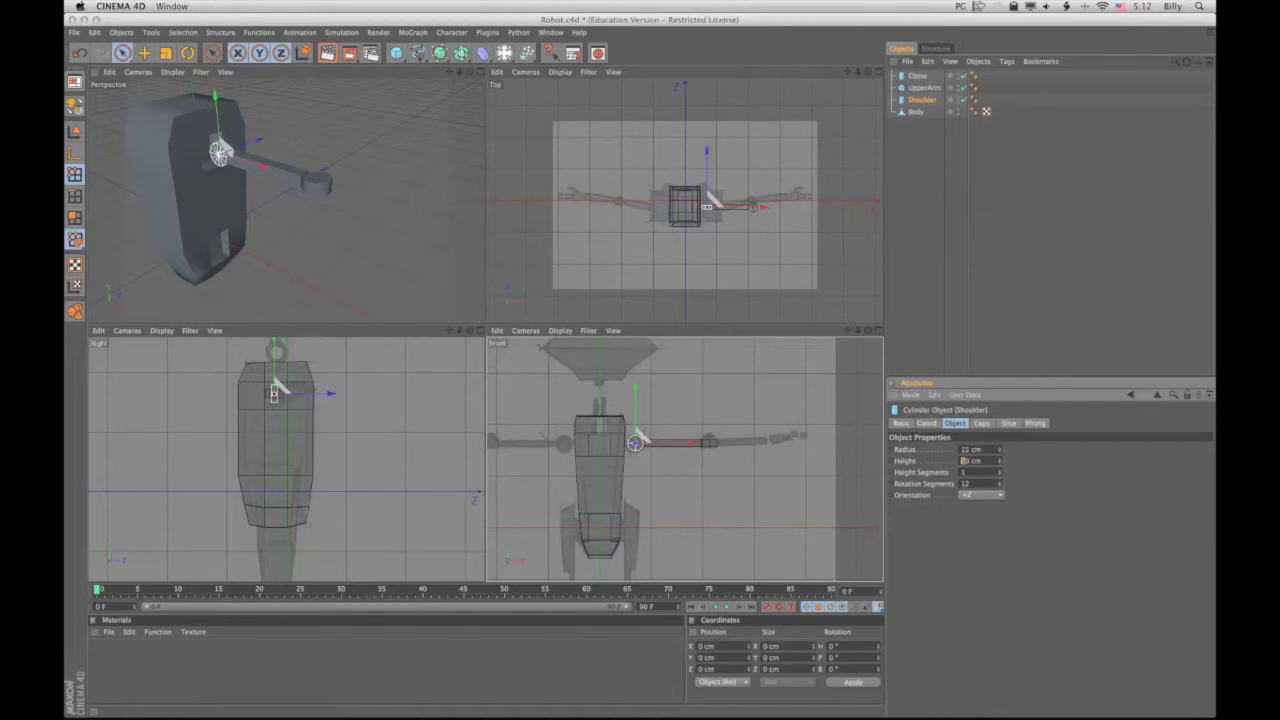
{"action": "left_click_drag", "start_coordinate": [966, 461], "coordinate": [970, 461]}
{"action": "type", "text": "15"}
{"action": "key", "text": "Return"}
Duplicate the UpperArm cube and rename the copy as LowerArm
{"action": "left_click", "coordinate": [917, 76]}
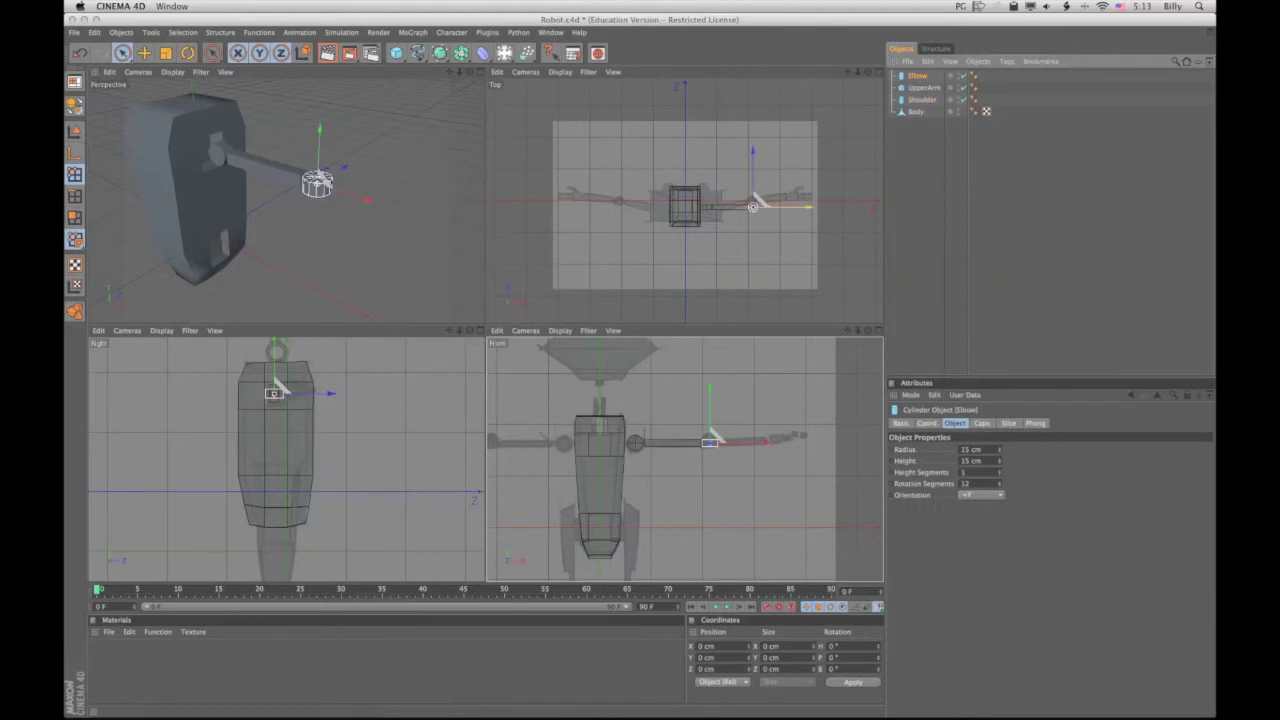
{"action": "left_click", "coordinate": [924, 88]}
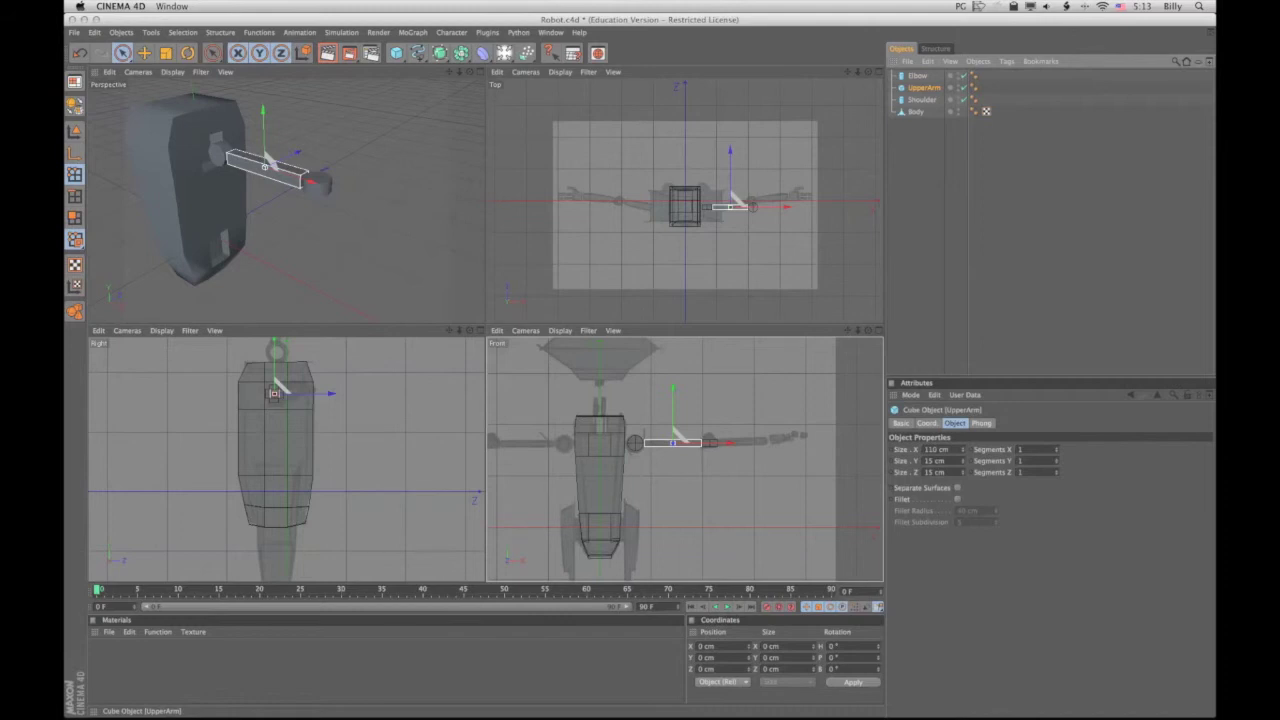
{"action": "key", "text": "super+v"}
{"action": "double_click", "coordinate": [927, 76]}
{"action": "key", "text": "Right"}
{"action": "key", "text": "BackSpace"}
{"action": "key", "text": "BackSpace"}
{"action": "key", "text": "BackSpace"}
{"action": "key", "text": "BackSpace"}
{"action": "key", "text": "BackSpace"}
{"action": "key", "text": "BackSpace"}
{"action": "key", "text": "BackSpace"}
{"action": "key", "text": "BackSpace"}
{"action": "key", "text": "BackSpace"}
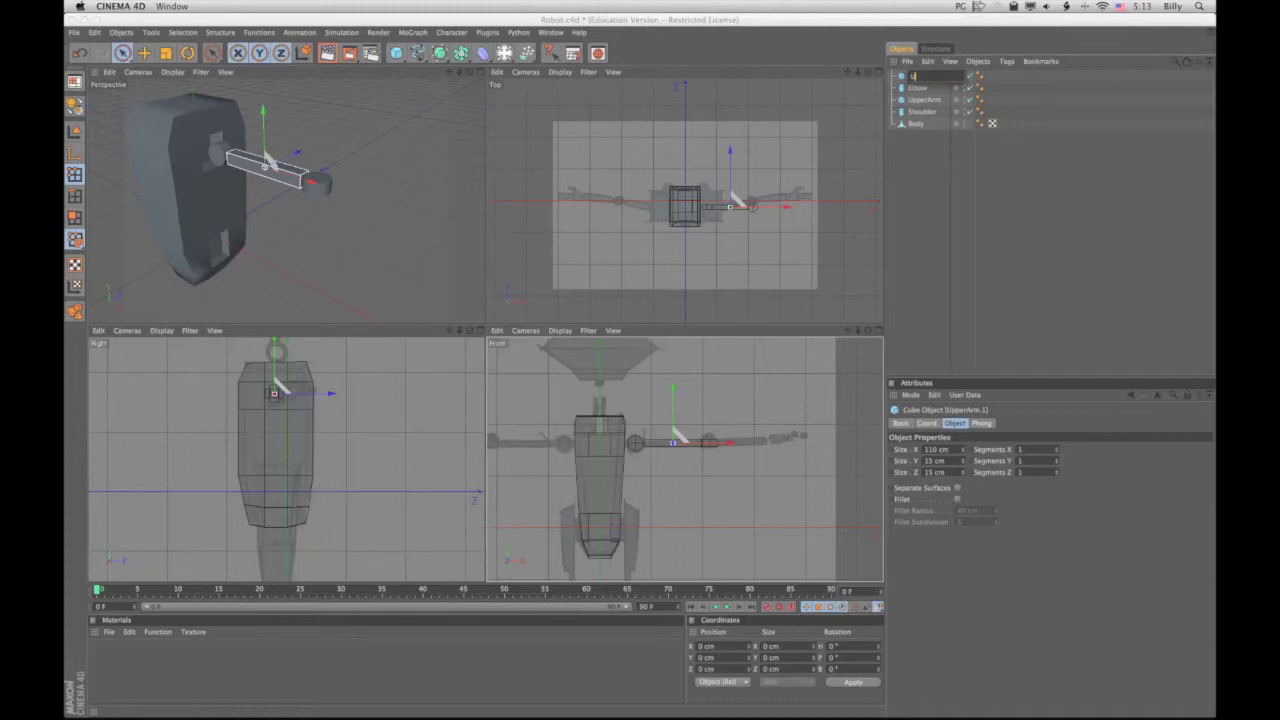
{"action": "key", "text": "BackSpace"}
{"action": "type", "text": "LowerArm"}
{"action": "key", "text": "Return"}
Move the LowerArm cube along X to the forearm beyond the Elbow cylinder, leaving a small gap at the joint
{"action": "left_click", "coordinate": [924, 100]}
{"action": "left_click", "coordinate": [917, 88]}
{"action": "left_click", "coordinate": [924, 100]}
{"action": "left_click", "coordinate": [924, 76]}
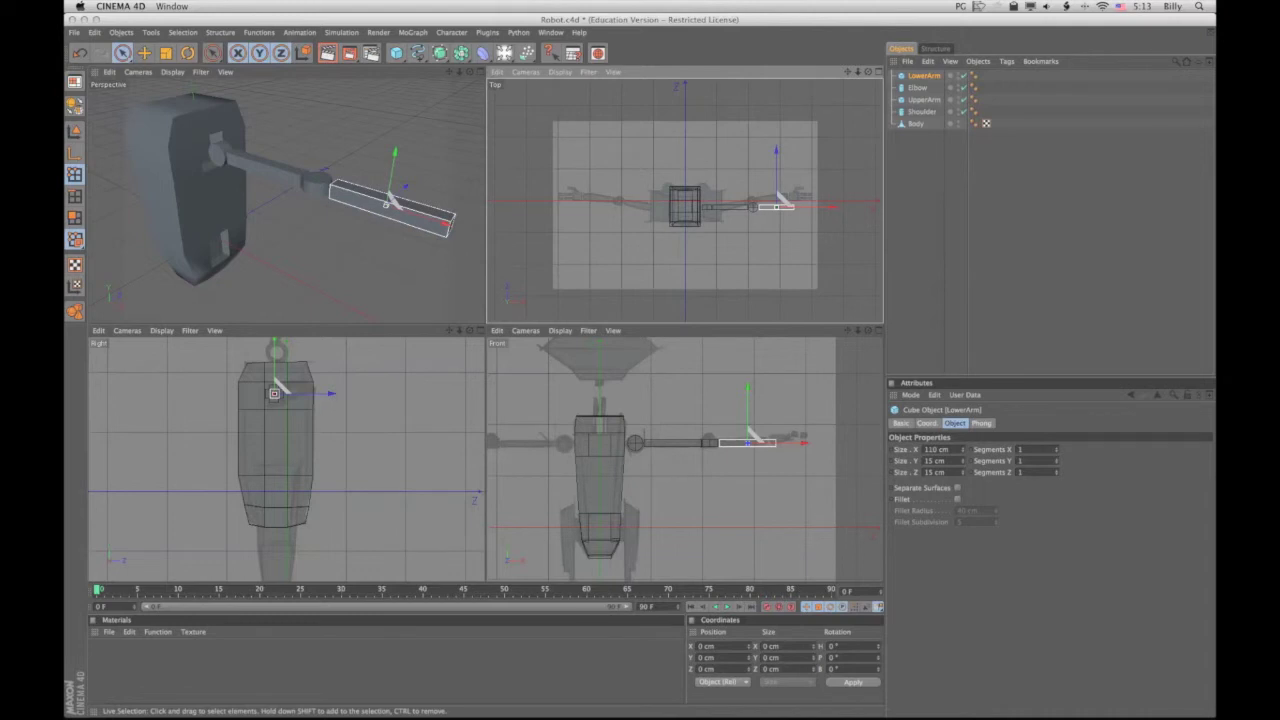
{"action": "left_click_drag", "start_coordinate": [300, 180], "coordinate": [360, 265], "text": "alt"}
{"action": "left_click_drag", "start_coordinate": [392, 200], "coordinate": [386, 198]}
Examine up close the gaps between the arm bars and the elbow and shoulder cylinders
{"action": "scroll", "coordinate": [386, 198], "scroll_direction": "up", "scroll_amount": 10}
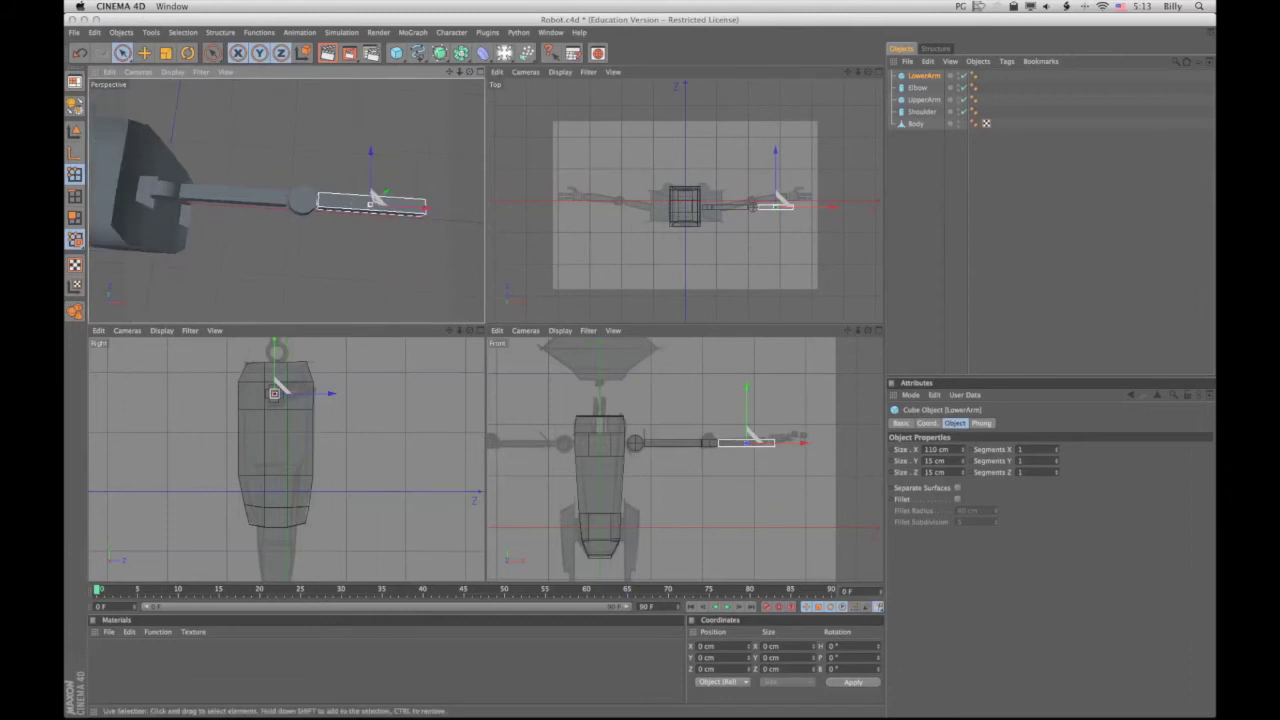
{"action": "scroll", "coordinate": [386, 198], "scroll_direction": "up", "scroll_amount": 5}
{"action": "scroll", "coordinate": [386, 198], "scroll_direction": "down", "scroll_amount": 10}
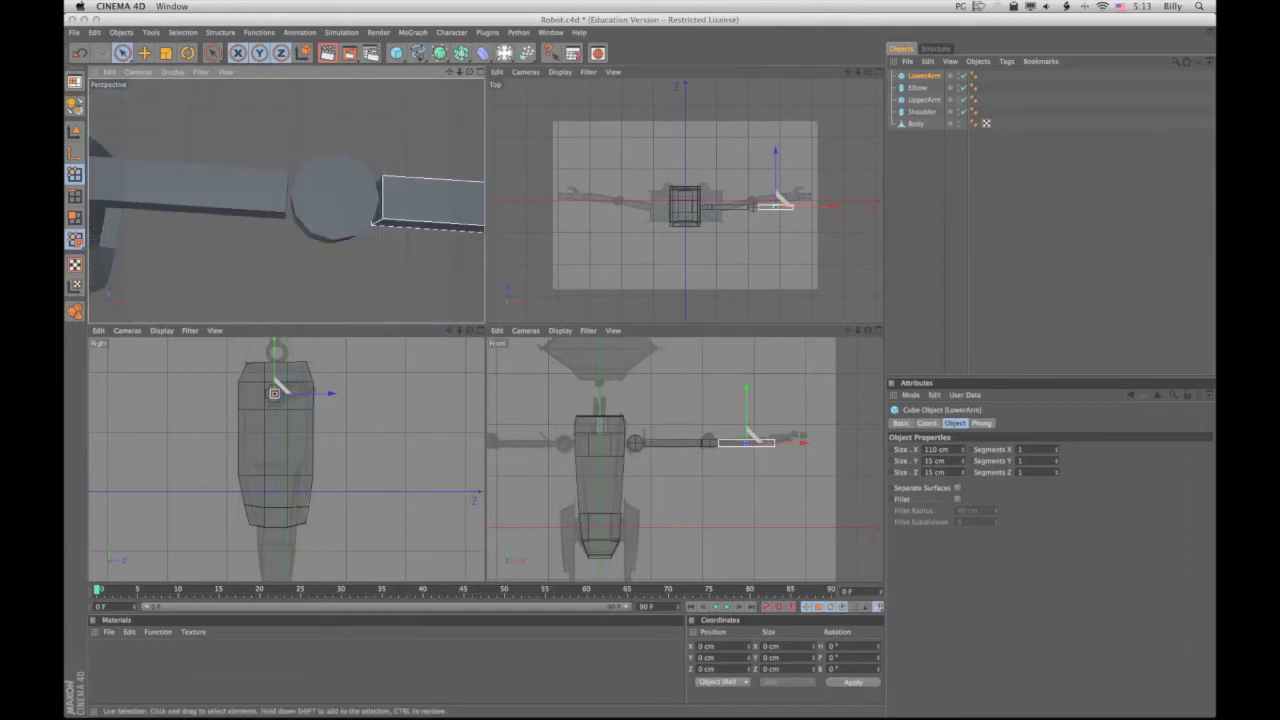
{"action": "left_click_drag", "start_coordinate": [469, 72], "coordinate": [600, 205]}
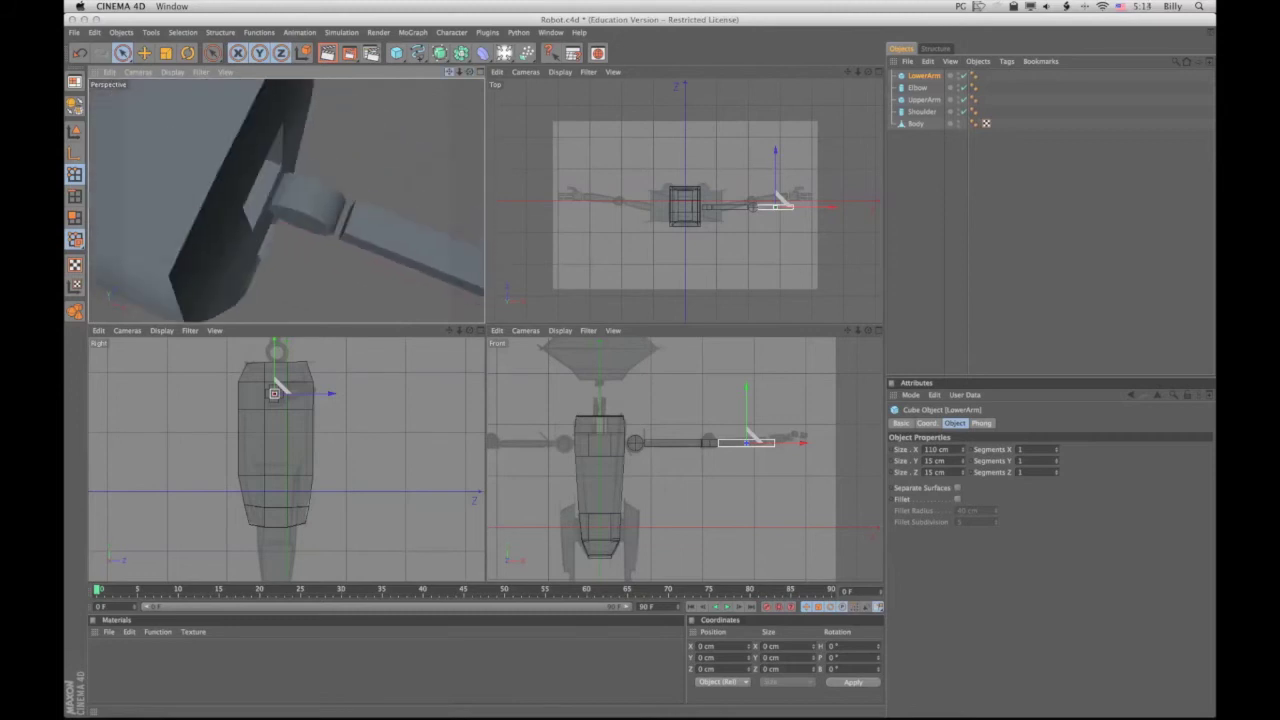
{"action": "left_click_drag", "start_coordinate": [449, 72], "coordinate": [431, 63]}
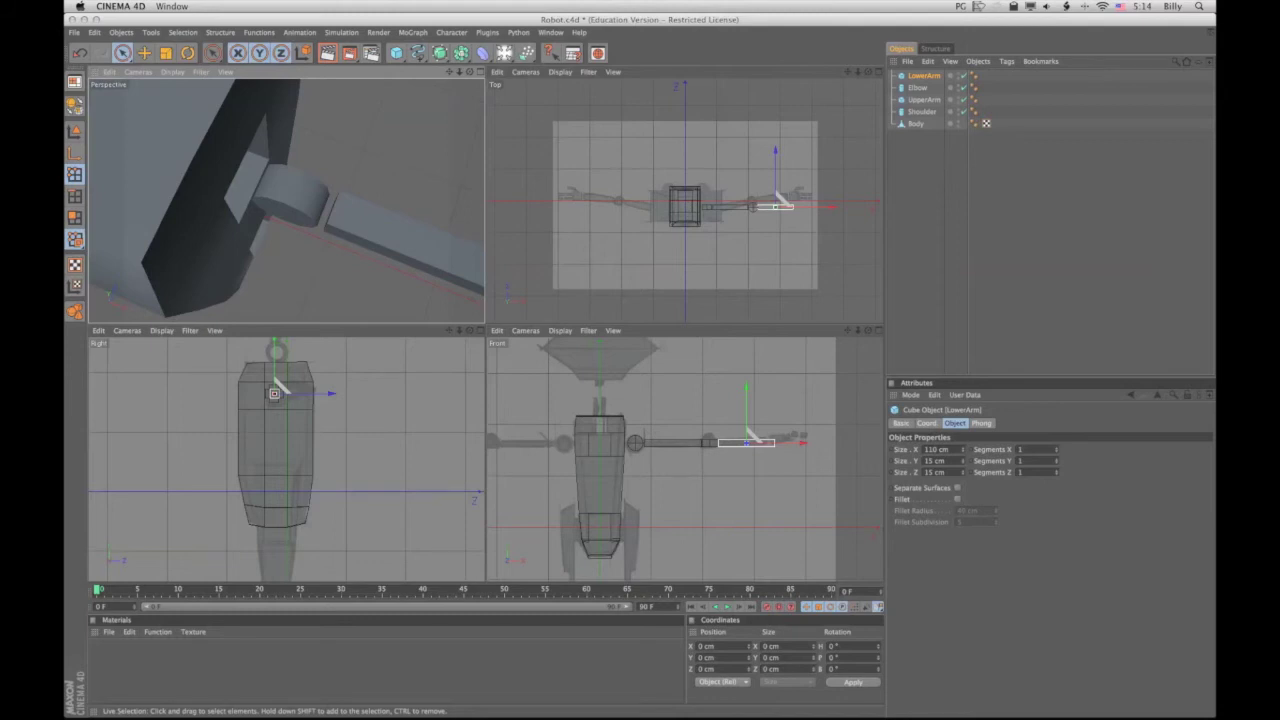
Duplicate the LowerArm cube directly above Body in the object list and rename the copy as ShoulderHinge
{"action": "left_click_drag", "start_coordinate": [469, 72], "coordinate": [455, 140]}
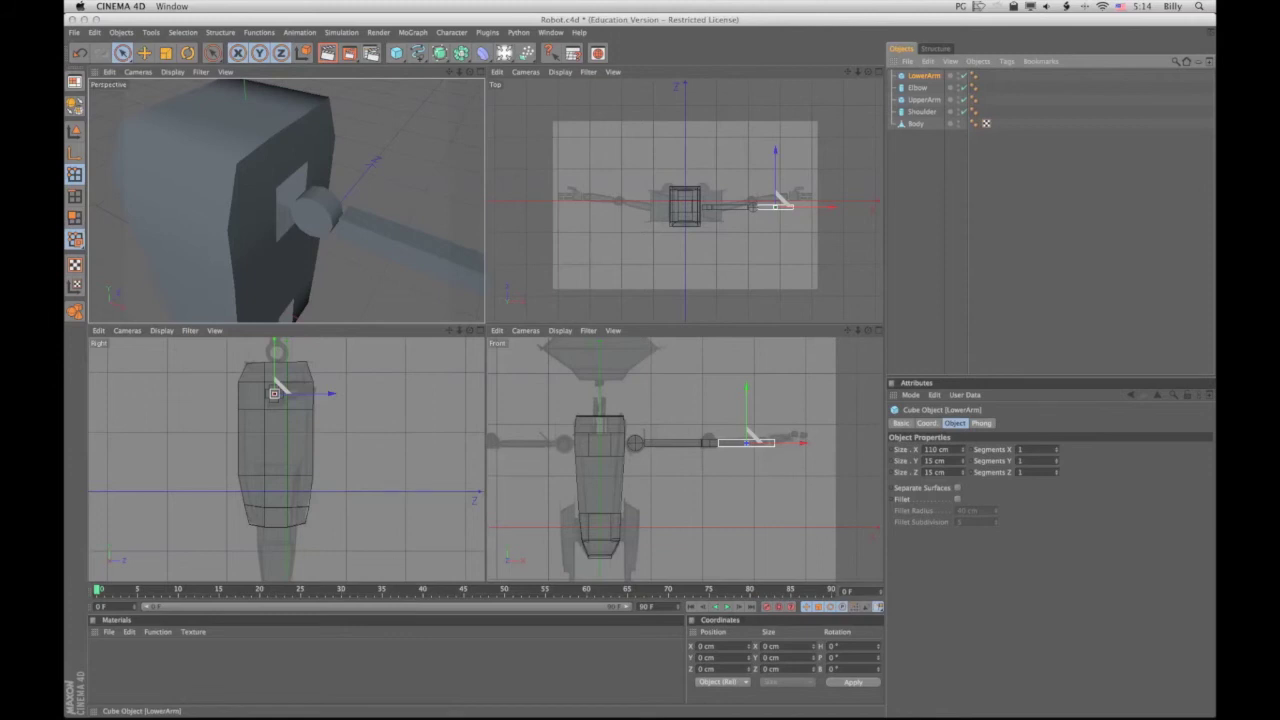
{"action": "left_click_drag", "start_coordinate": [924, 76], "coordinate": [909, 124], "text": "ctrl"}
{"action": "double_click", "coordinate": [927, 124]}
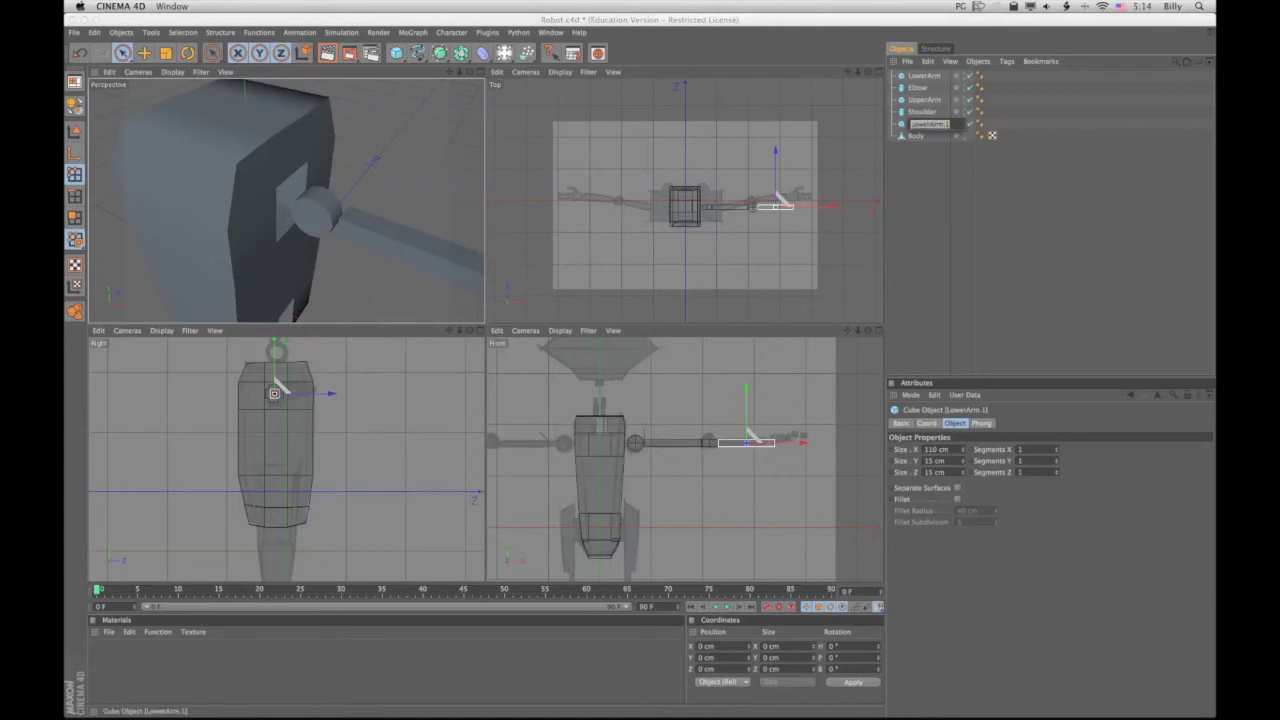
{"action": "type", "text": "ShoulderHinge"}
{"action": "key", "text": "Return"}
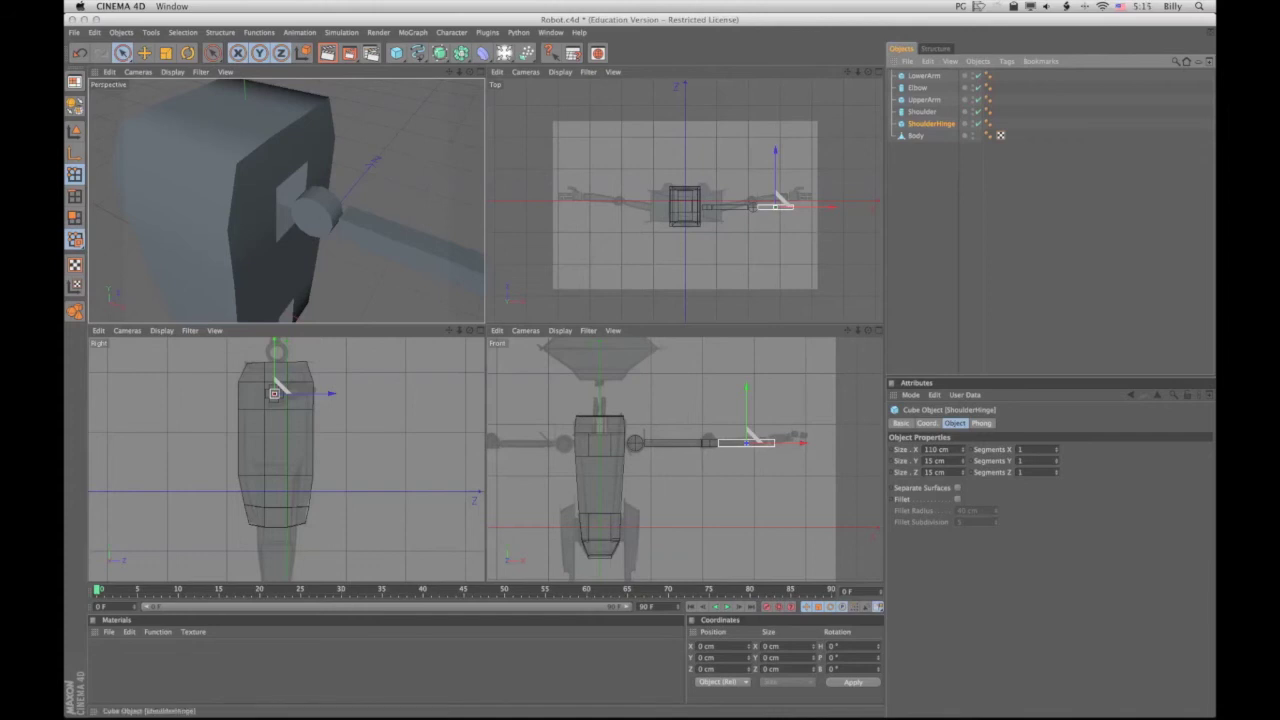
Move the ShoulderHinge cube along X to bridge the body's side and the Shoulder cylinder, and set its X size to 22 cm
{"action": "left_click_drag", "start_coordinate": [830, 207], "coordinate": [752, 207]}
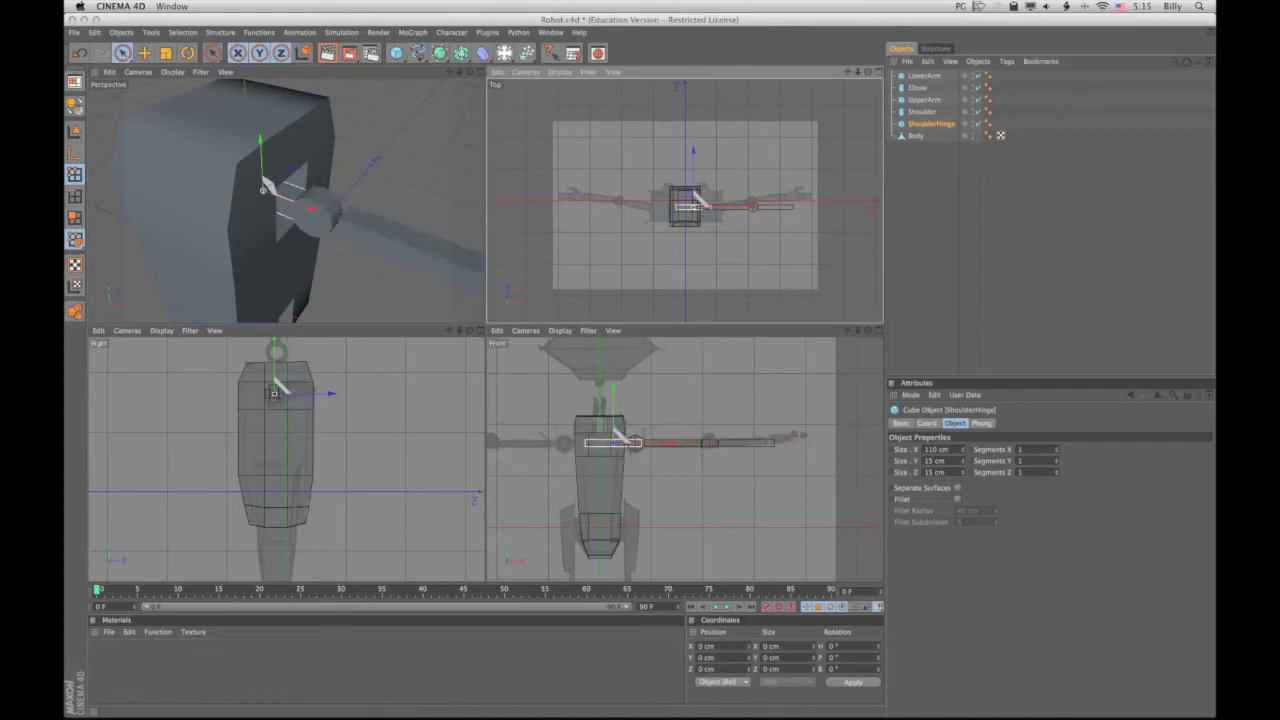
{"action": "left_click_drag", "start_coordinate": [963, 450], "coordinate": [963, 528]}
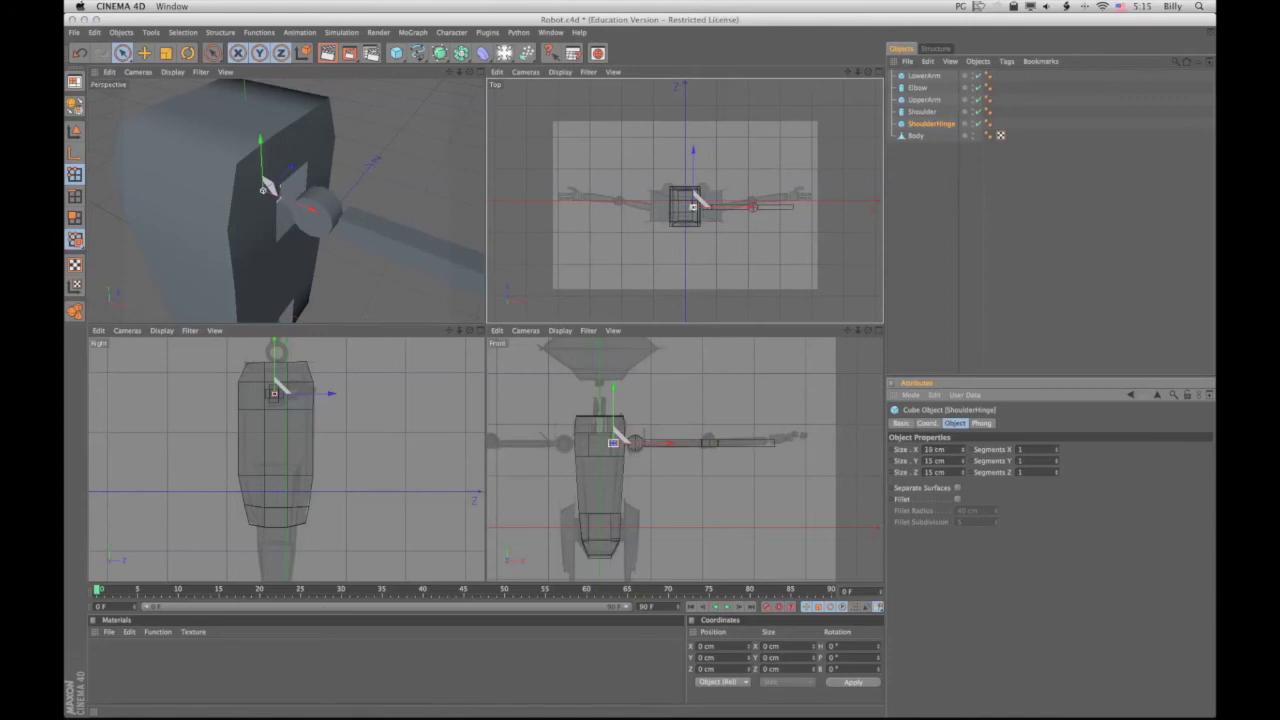
{"action": "left_click_drag", "start_coordinate": [613, 442], "coordinate": [679, 442]}
{"action": "scroll", "coordinate": [679, 442], "scroll_direction": "up", "scroll_amount": 2}
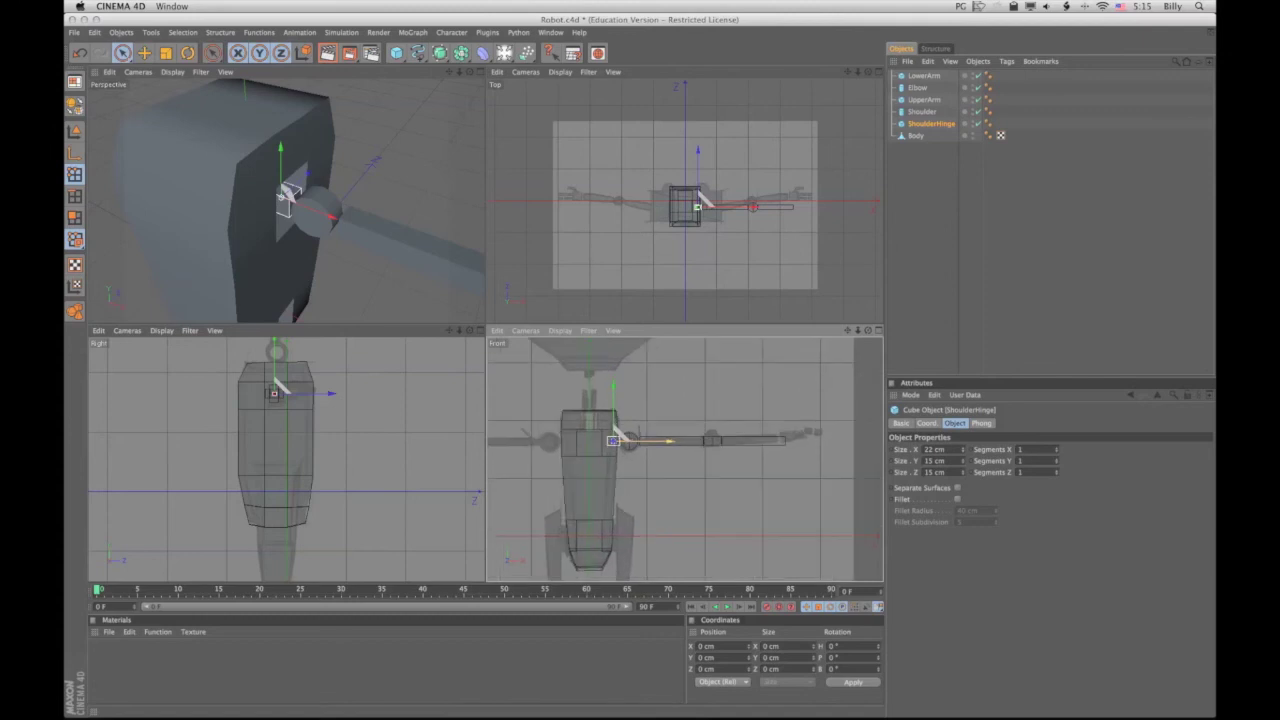
{"action": "scroll", "coordinate": [615, 429], "scroll_direction": "up", "scroll_amount": 5}
{"action": "left_click_drag", "start_coordinate": [548, 410], "coordinate": [552, 419]}
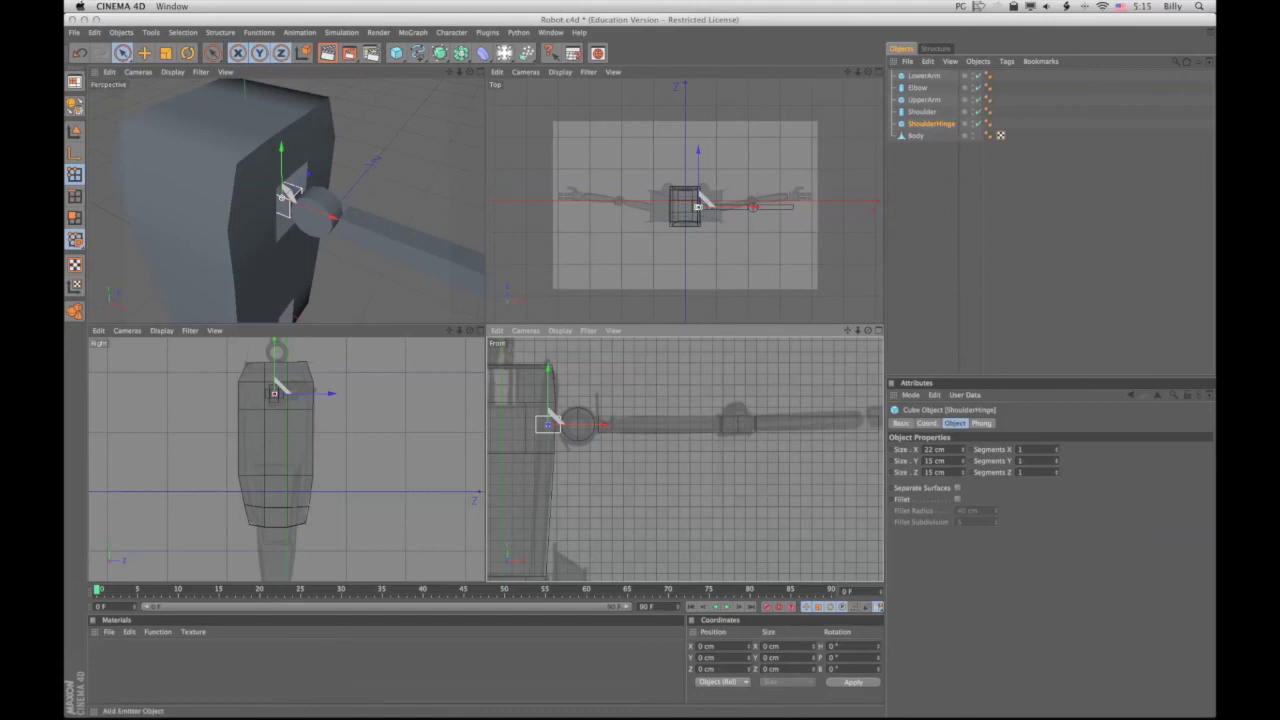
{"action": "left_click_drag", "start_coordinate": [470, 72], "coordinate": [386, 78]}
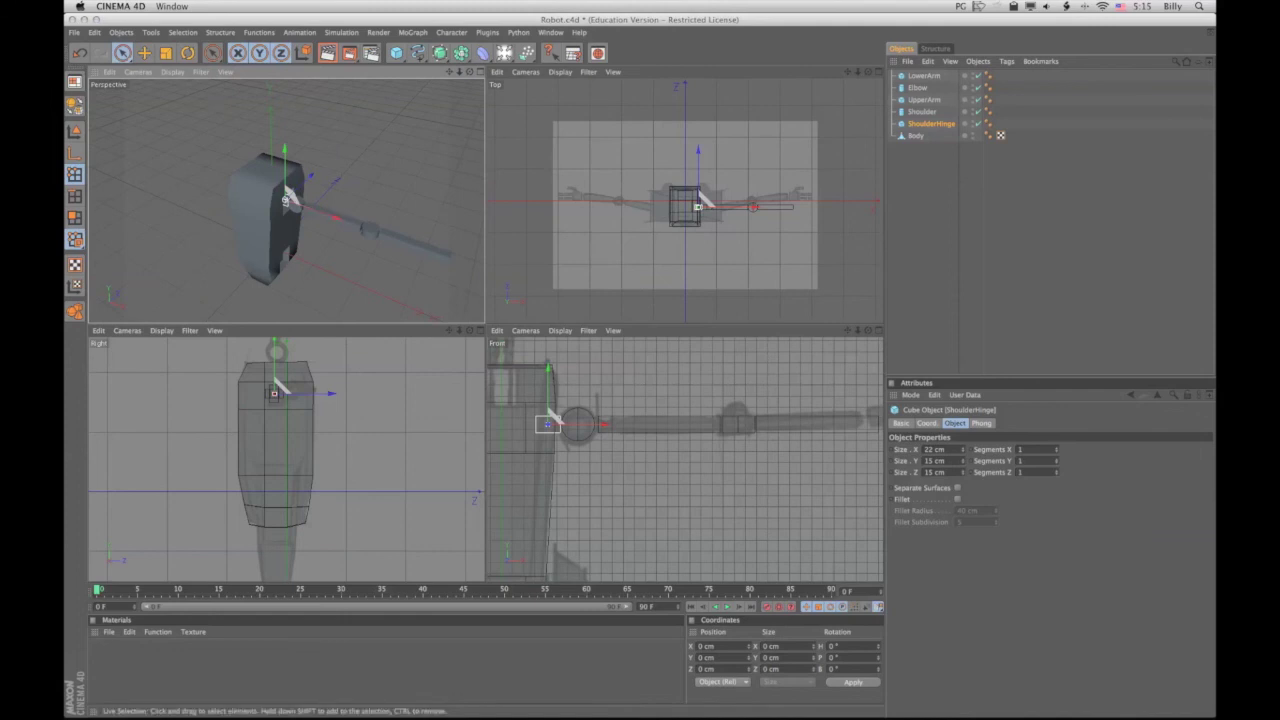
{"action": "mouse_move", "coordinate": [469, 72]}
{"action": "left_mouse_down"}
{"action": "mouse_move", "coordinate": [520, 74]}
{"action": "mouse_move", "coordinate": [478, 90]}
{"action": "left_mouse_up"}
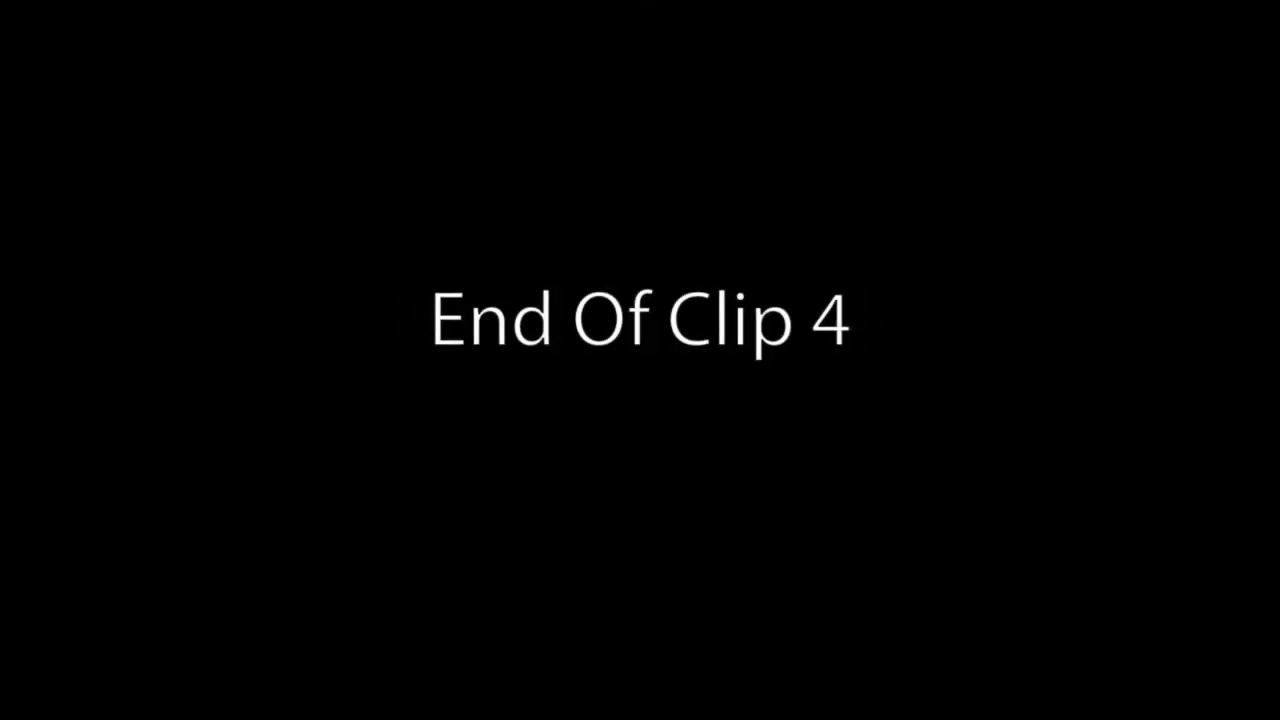